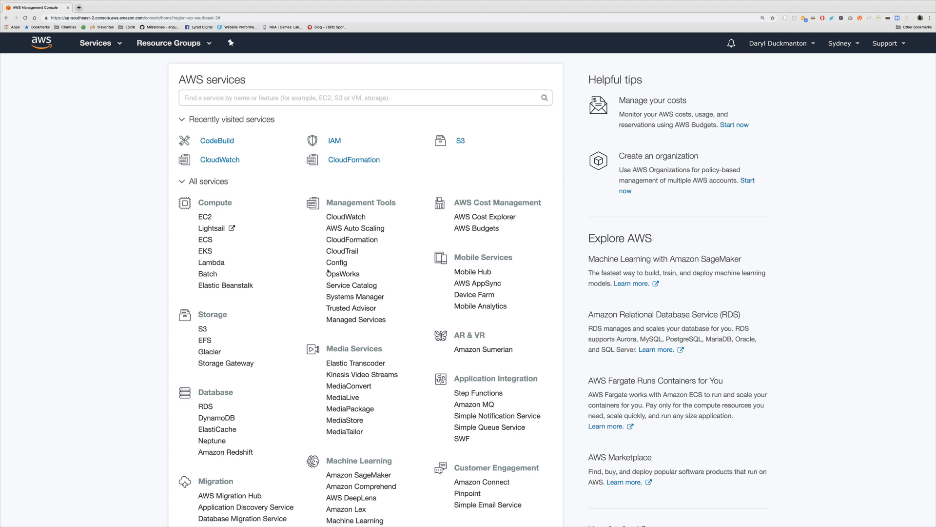
- Find the CodePipeline service with the search text "codepip" and open it
left_click(300, 96)
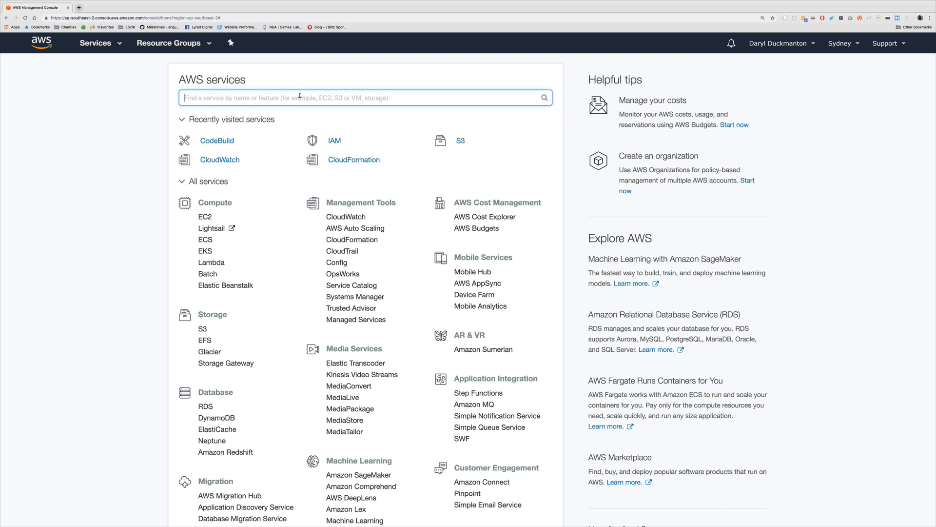
type("codepip")
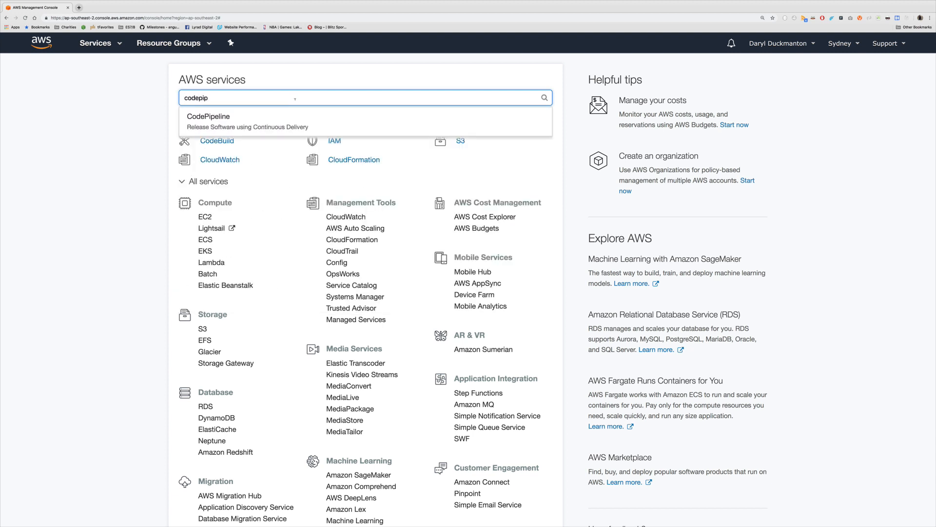
left_click(260, 124)
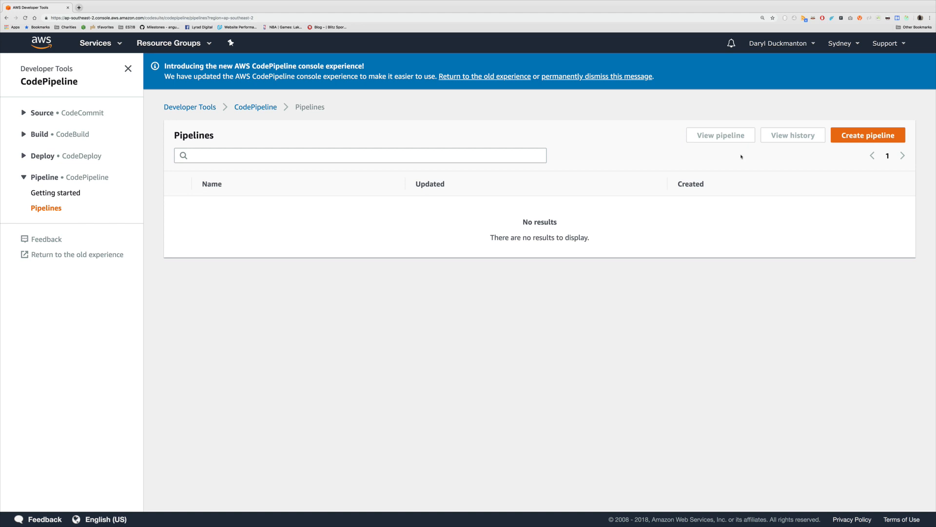
- Start a new pipeline named AngularDevopsProductionPipeline, keeping the new service role and default artifact location, and continue to the source stage
left_click(864, 137)
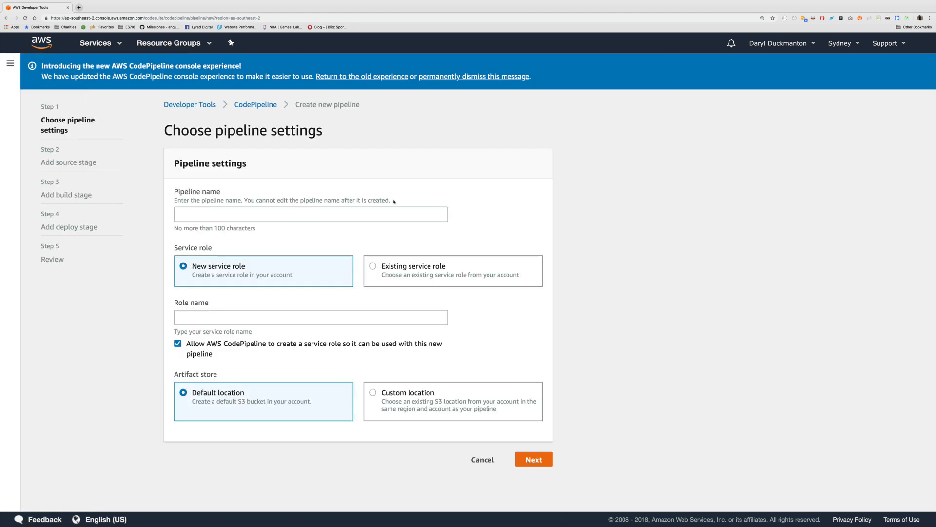
left_click(289, 210)
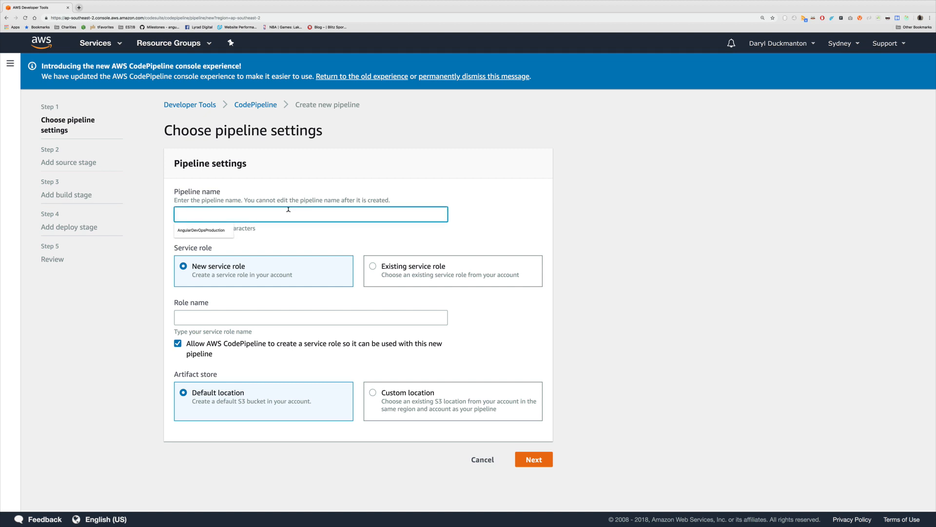
type("Angu")
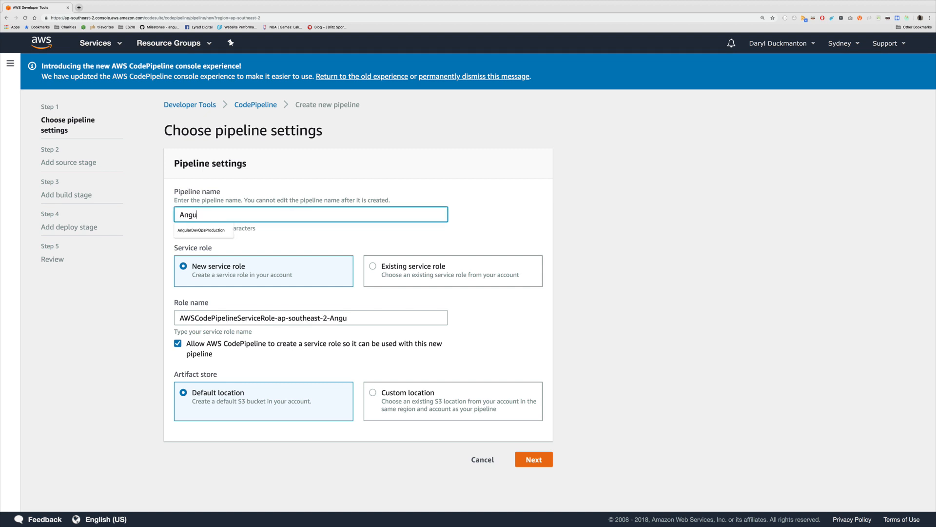
type("larDevopsProductionPipeline")
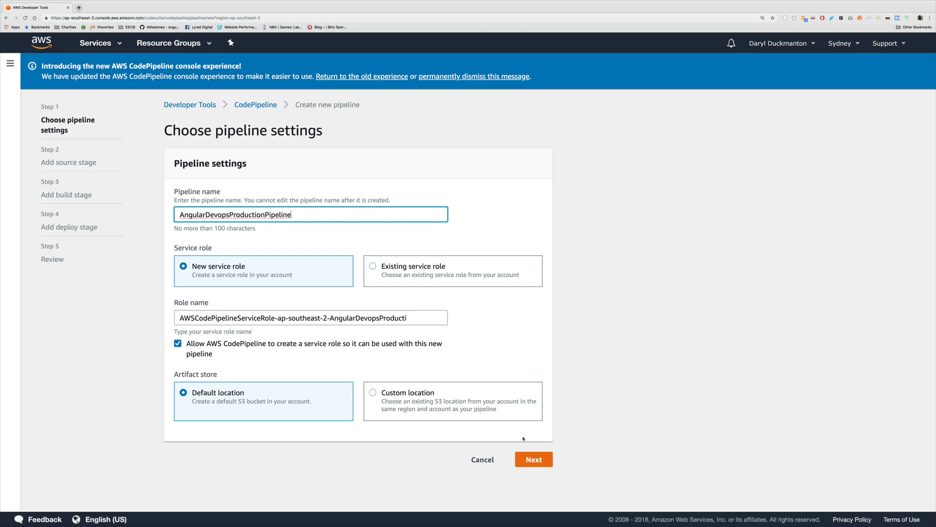
left_click(530, 460)
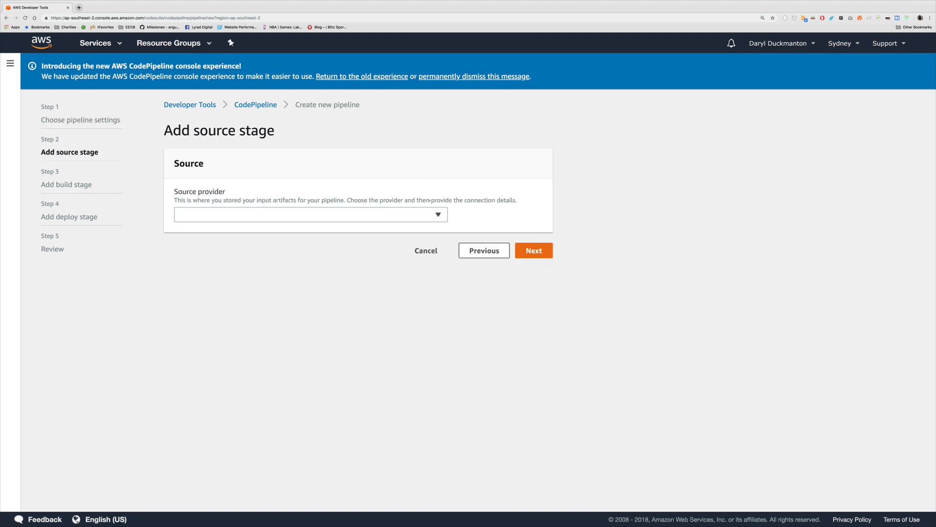
- Choose GitHub as the source provider and connect the pipeline to the GitHub account
left_click(438, 215)
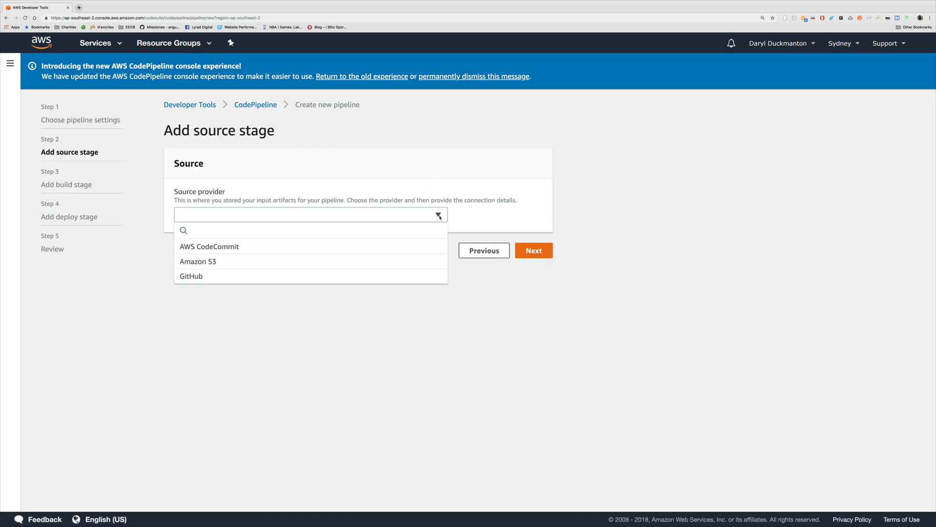
left_click(329, 275)
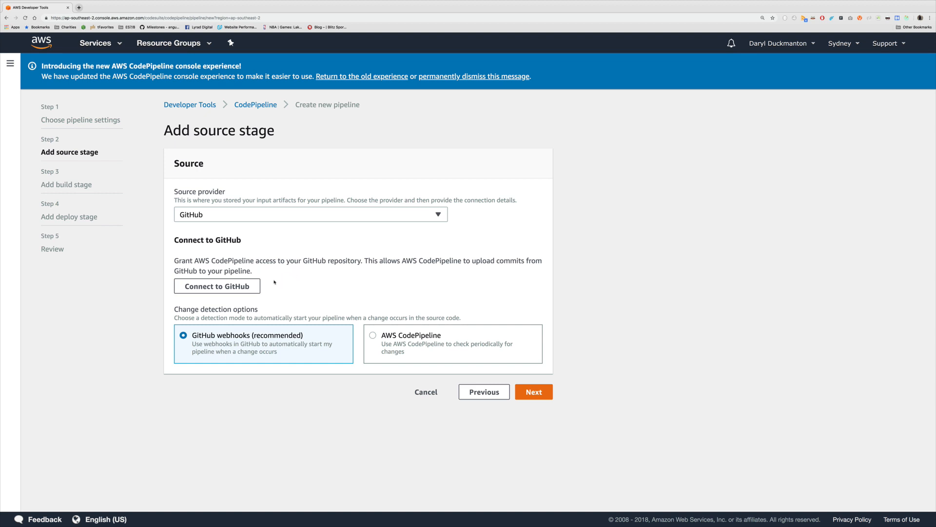
left_click(217, 289)
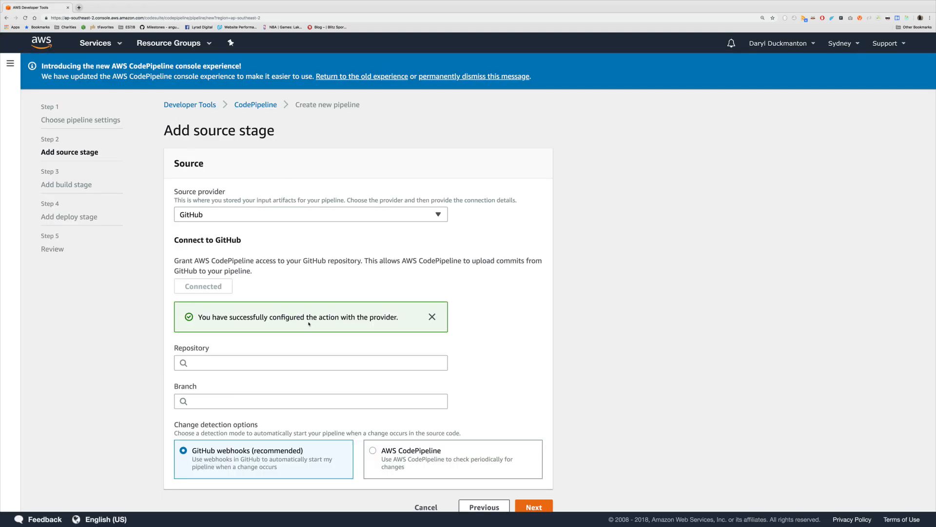
- Set the source repository to lyraddigital/angular-devops and the branch to phase2, keep GitHub webhooks, and continue to the build stage
scroll(309, 323, "down", 1)
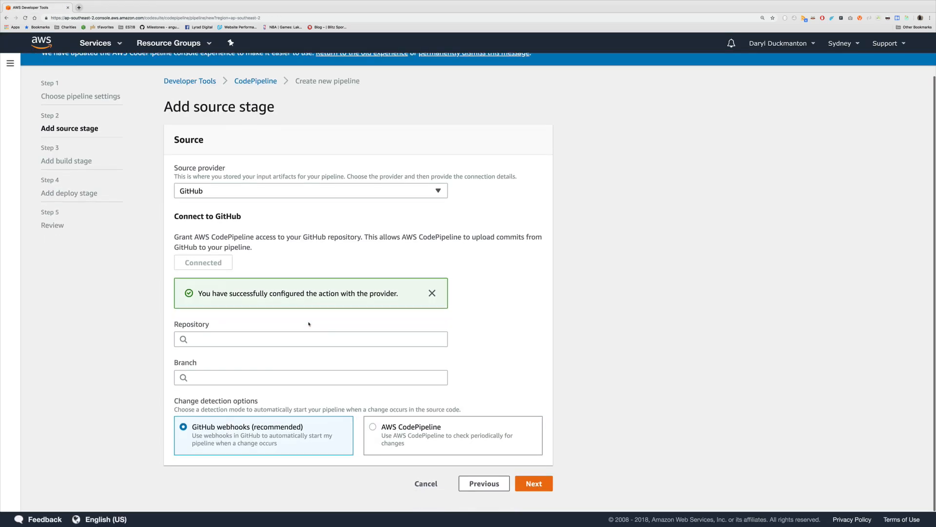
left_click(273, 338)
type("angular-dev")
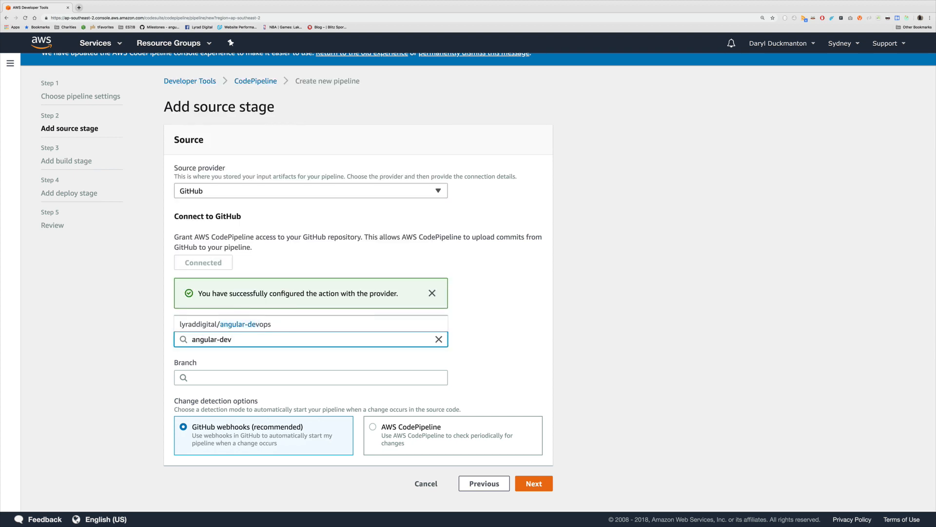
left_click(281, 327)
left_click(231, 376)
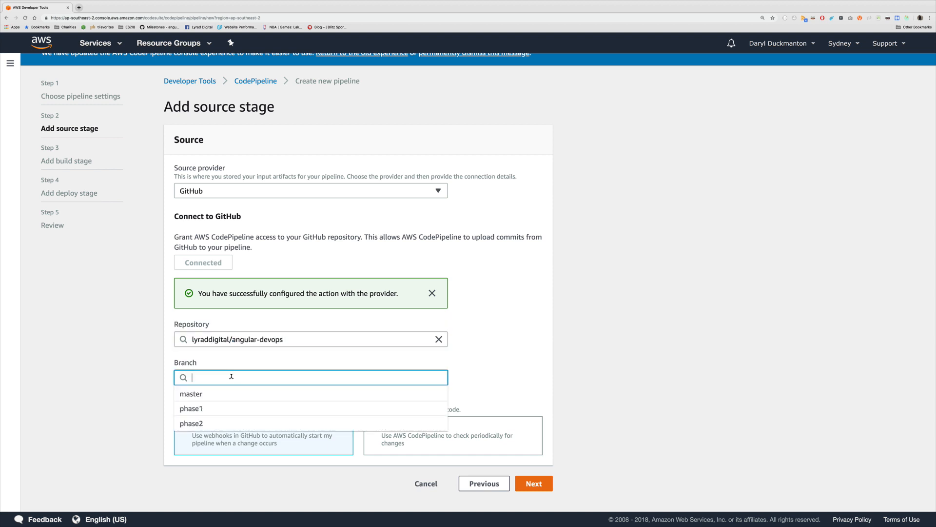
left_click(208, 423)
left_click(499, 376)
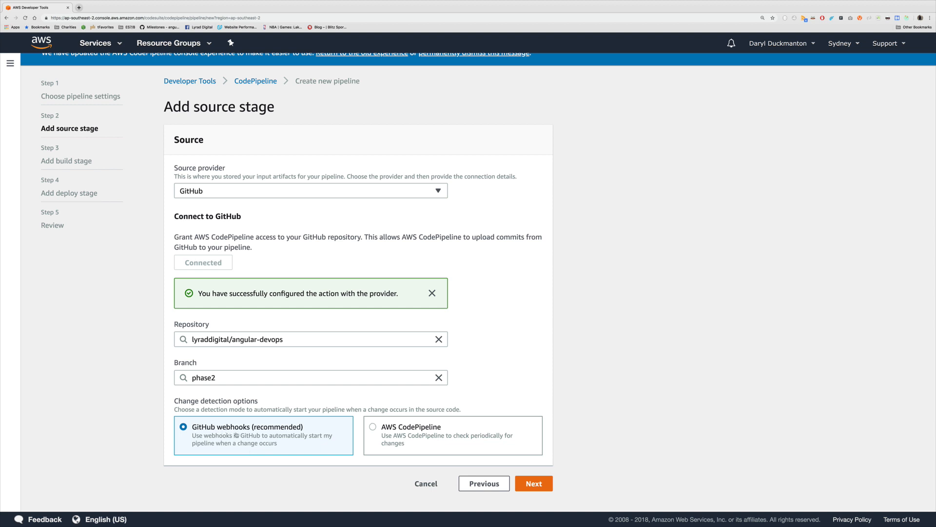
left_click(534, 485)
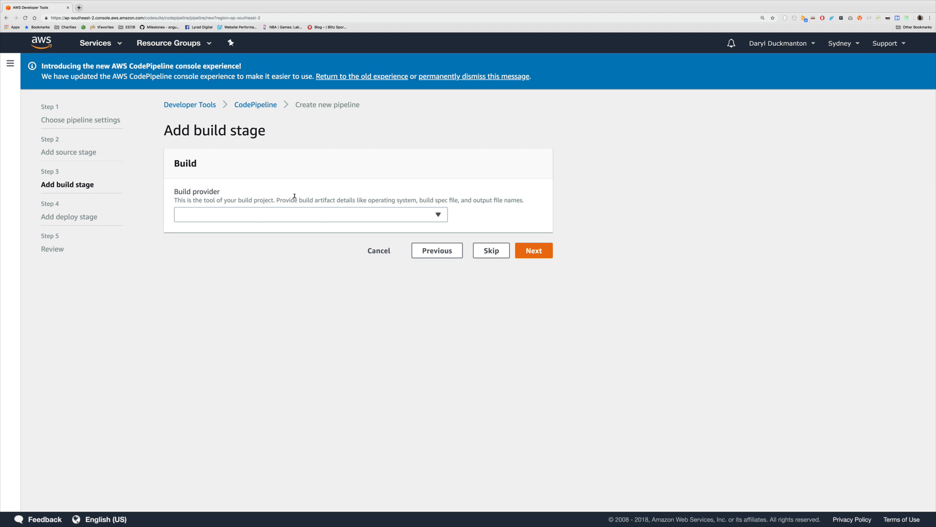
- Set the build provider to AWS CodeBuild with the project AngularDevOpsProduction2, and continue to the deploy stage
left_click(307, 214)
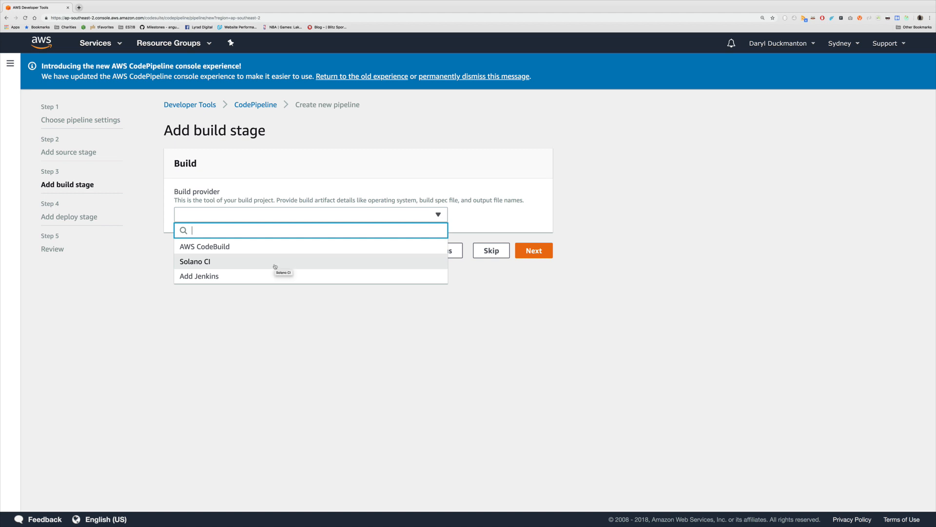
left_click(297, 247)
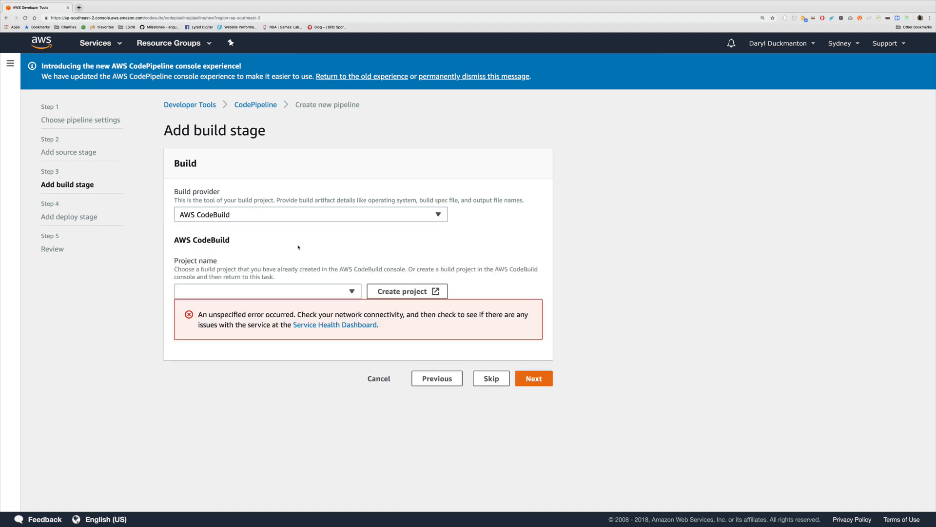
left_click(352, 291)
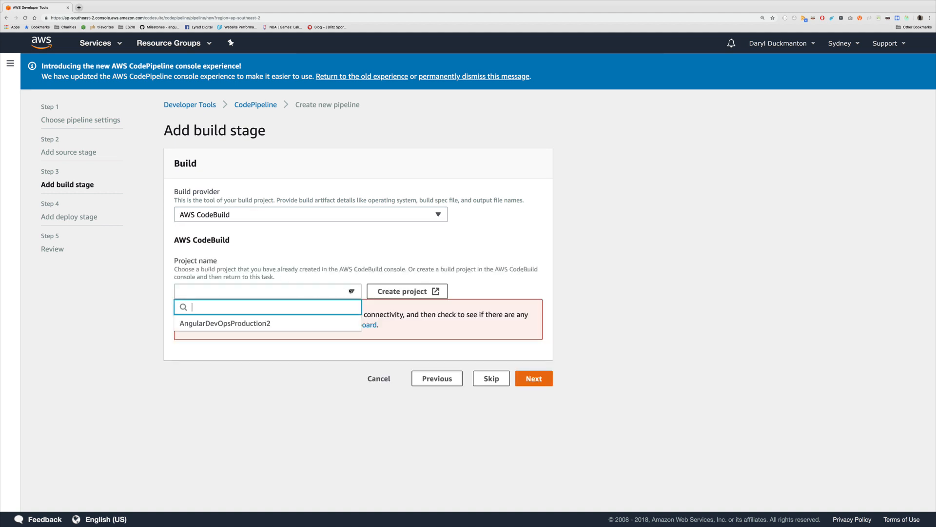
left_click(302, 326)
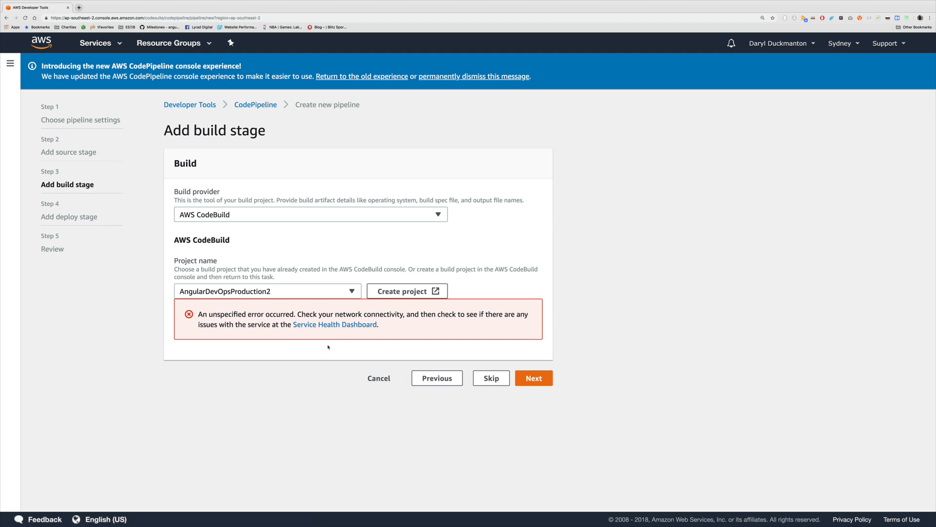
left_click(536, 380)
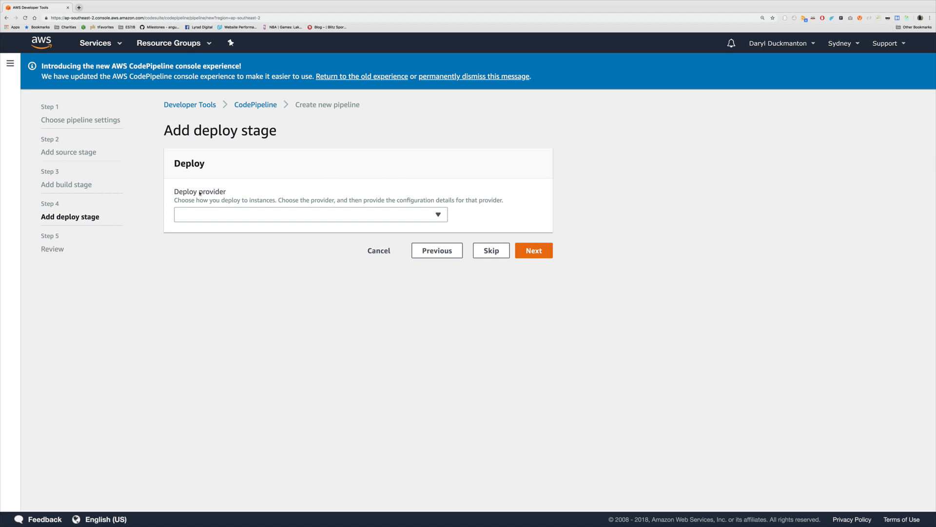
- Look through the available deploy providers without choosing one, and skip the deployment stage
left_click(223, 220)
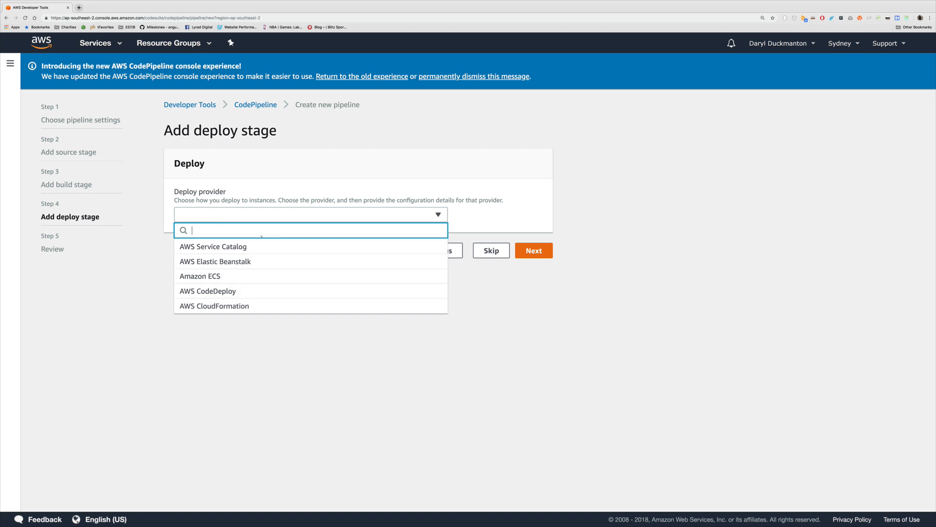
double_click(369, 199)
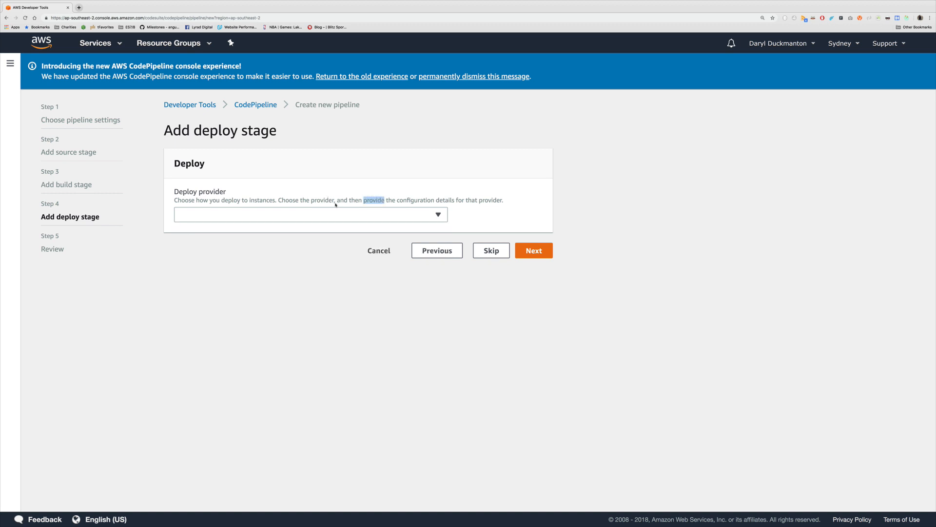
left_click(488, 252)
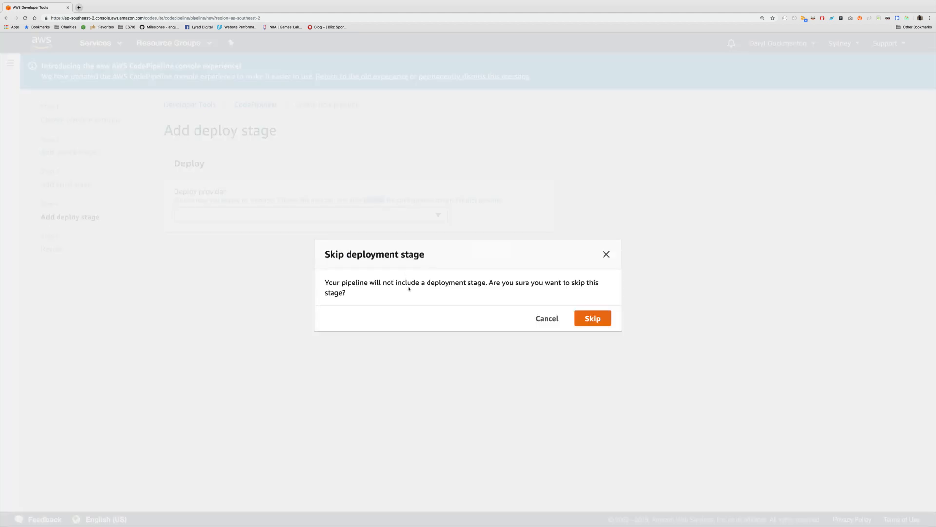
left_click(591, 321)
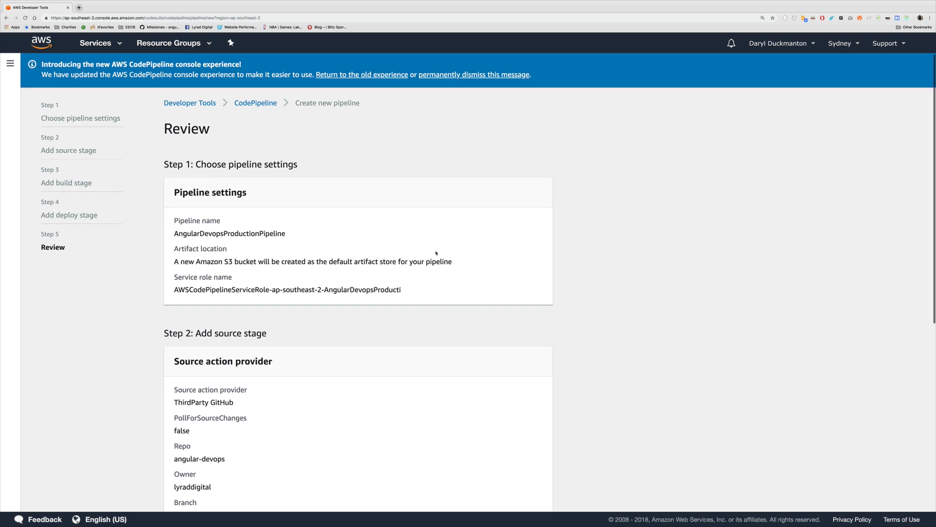
- Review the pipeline's settings, source, build and deploy stages, and create the pipeline
scroll(436, 252, "down", 2)
scroll(436, 253, "down", 1)
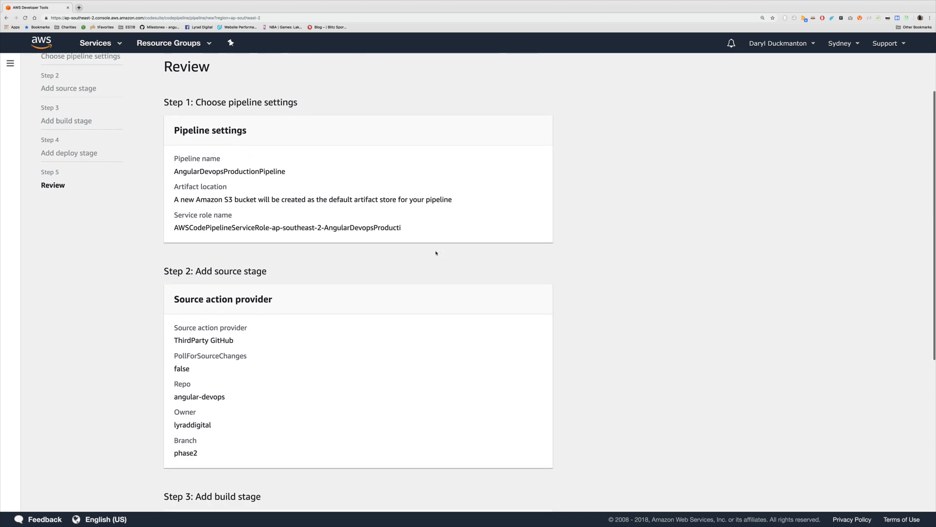
scroll(437, 252, "down", 3)
scroll(437, 251, "down", 4)
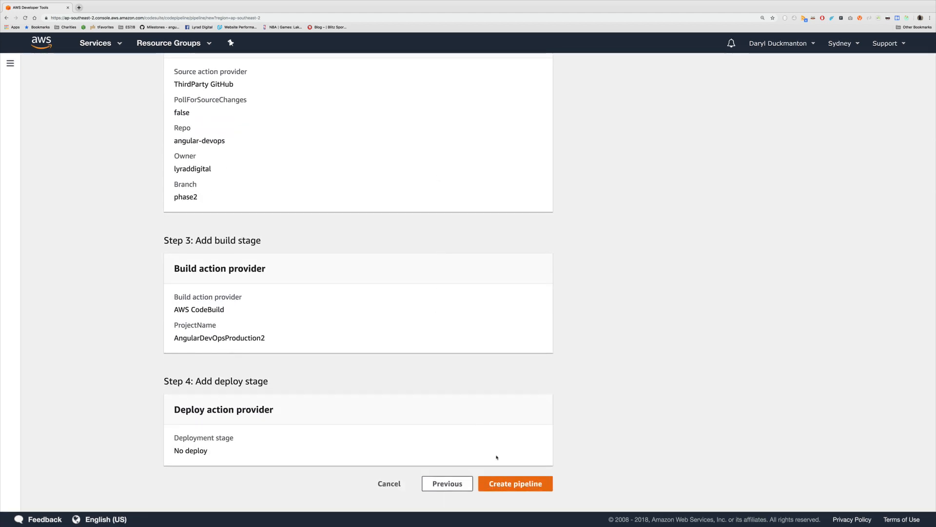
left_click(521, 485)
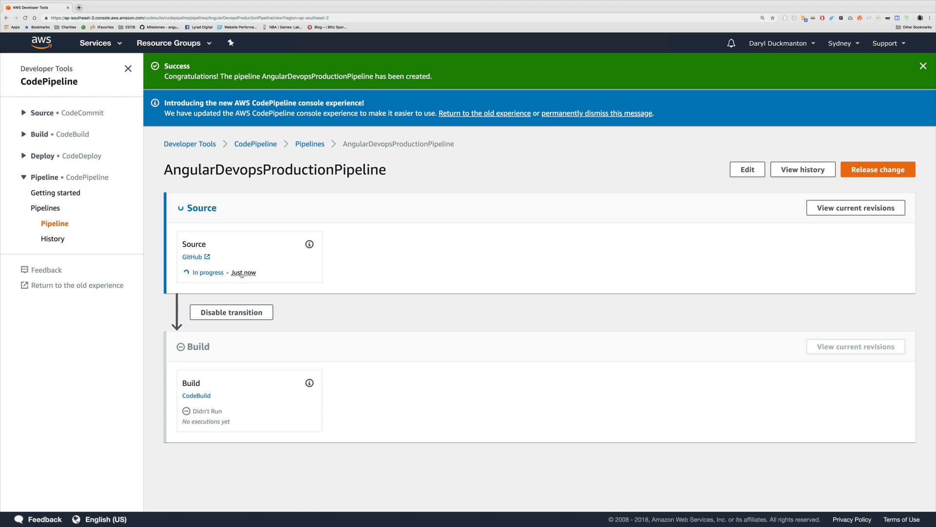
- Examine the Source action's configuration, including its output artifact, branch, owner and PollForSourceChanges values, and close it
left_click(309, 244)
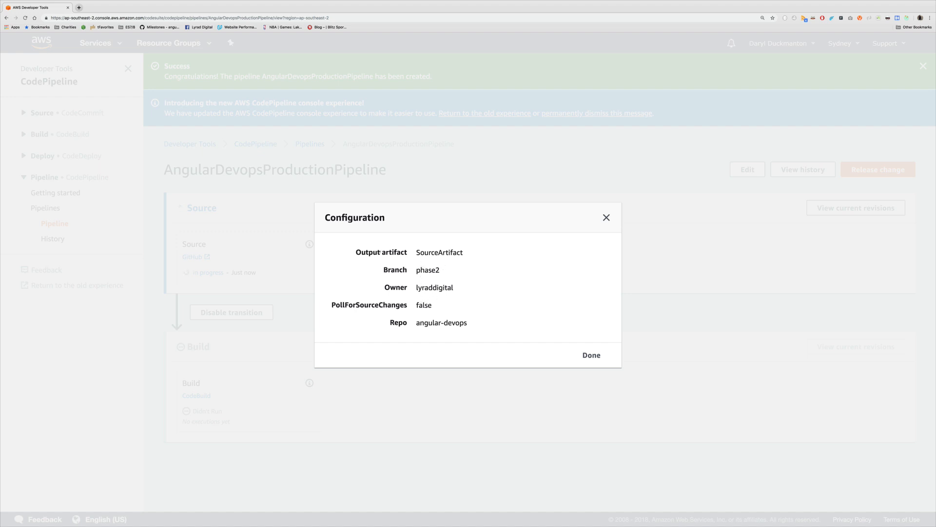
double_click(392, 251)
double_click(431, 252)
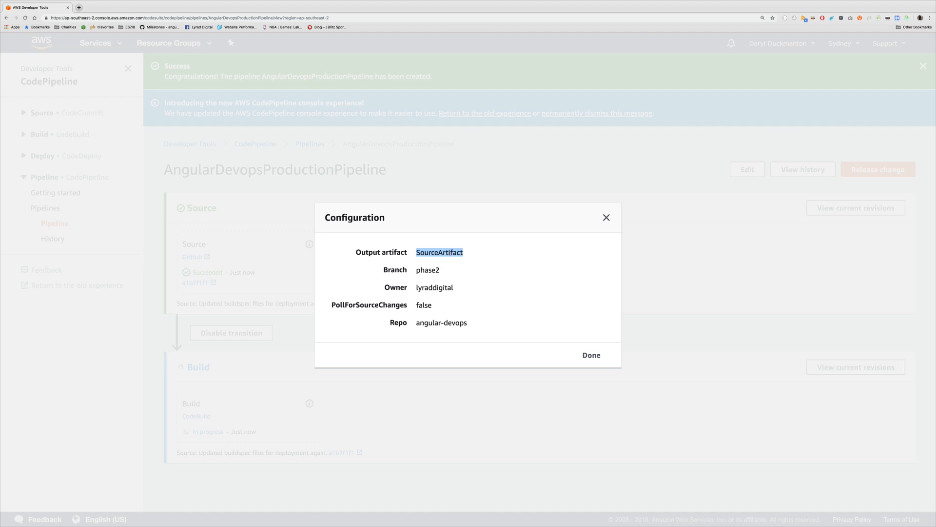
double_click(435, 270)
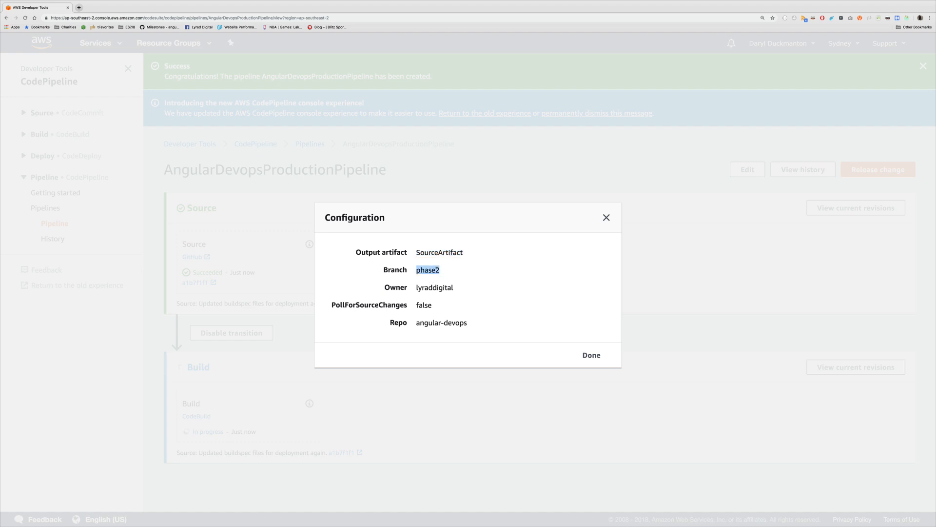
double_click(425, 285)
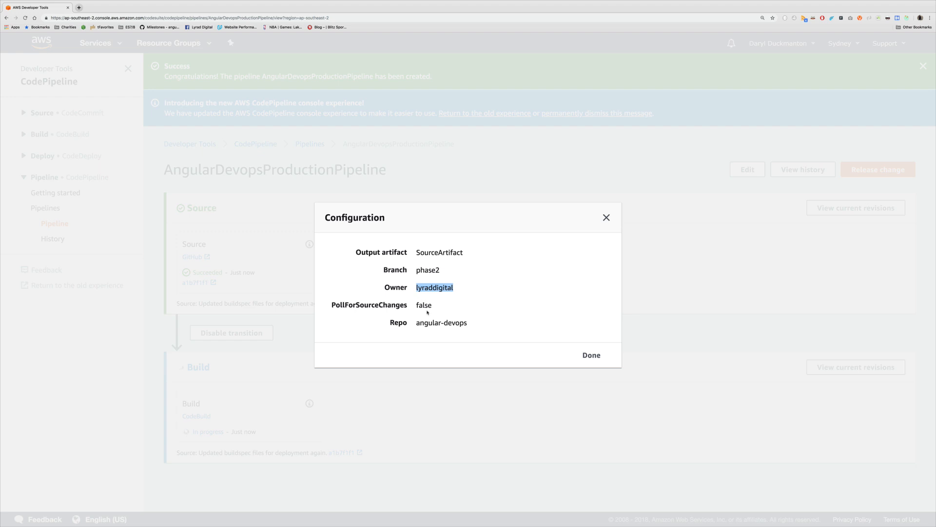
double_click(420, 306)
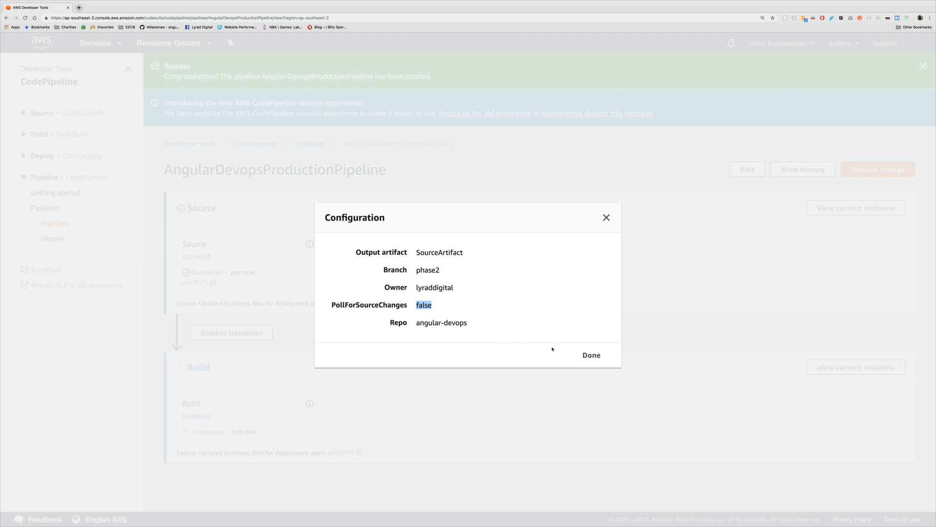
left_click(592, 355)
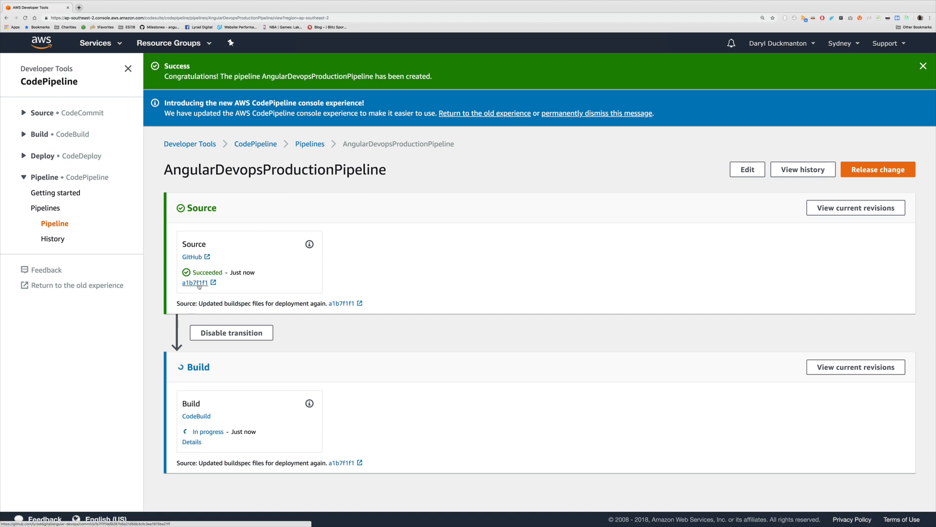
- Open the source revision's commit on GitHub, review its changes to buildspec.yml, and close the commit page
left_click(195, 283)
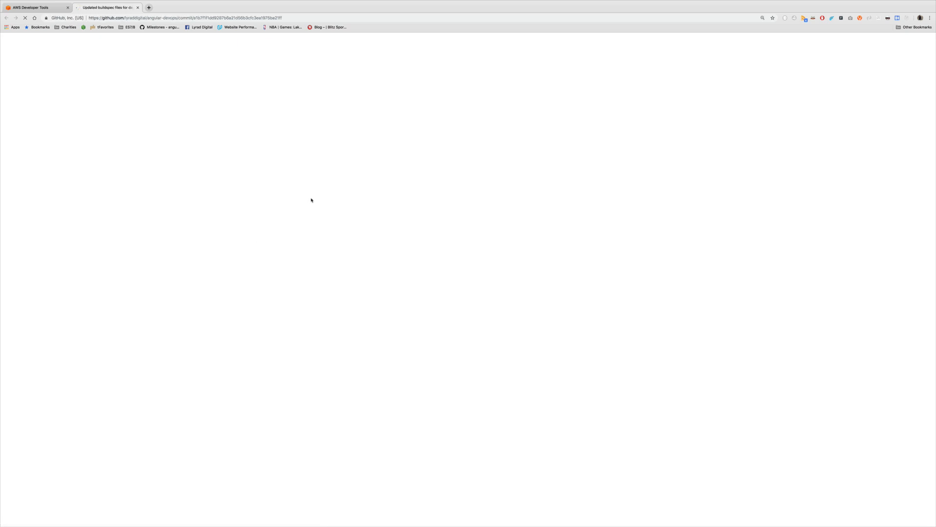
scroll(312, 292, "down", 1)
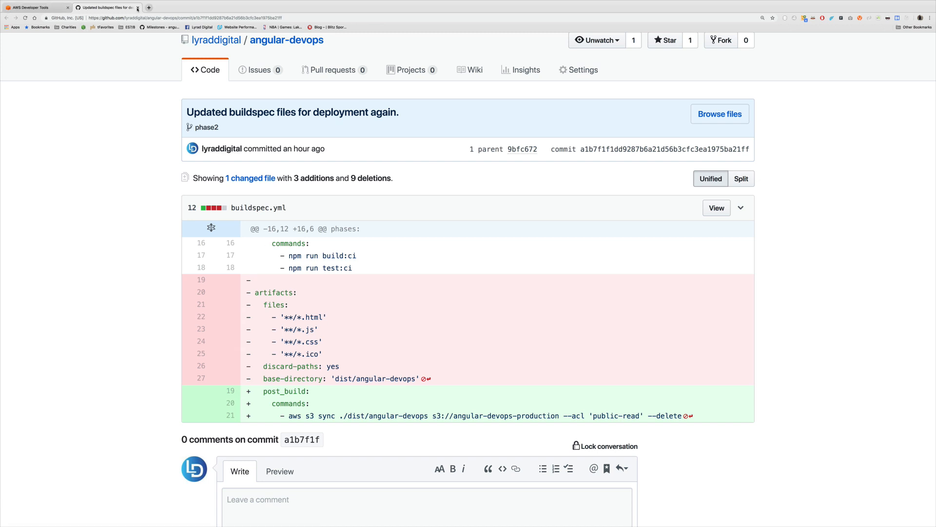
left_click(137, 8)
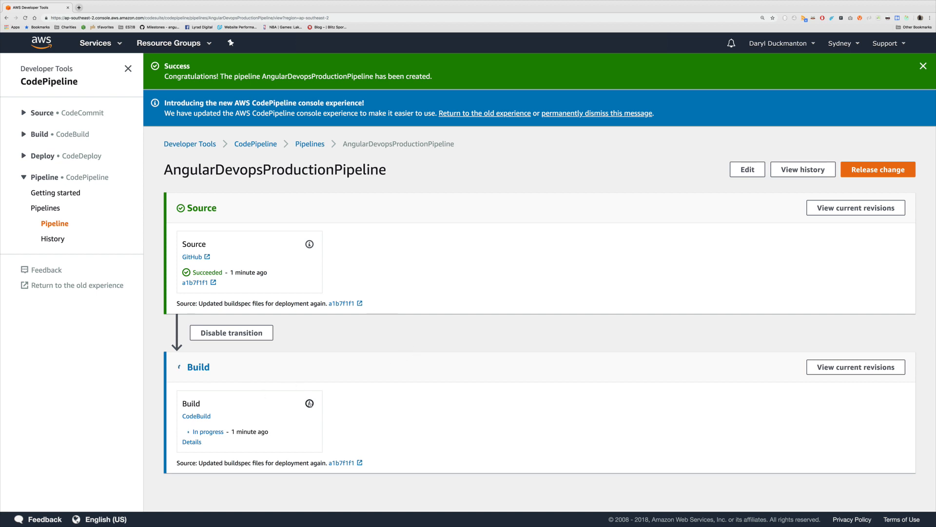
- Examine the Build action's configuration, including its input artifact, output artifact and project name, and close it
left_click(309, 404)
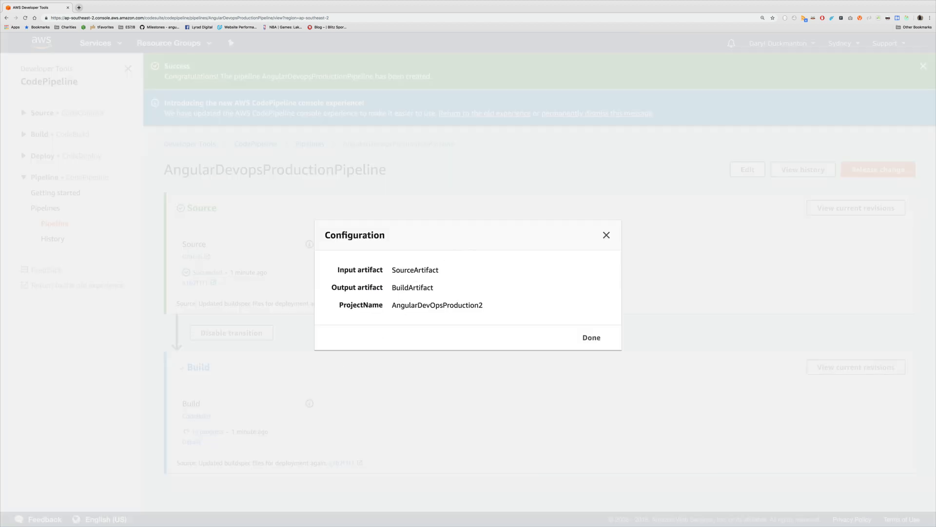
double_click(417, 270)
double_click(403, 287)
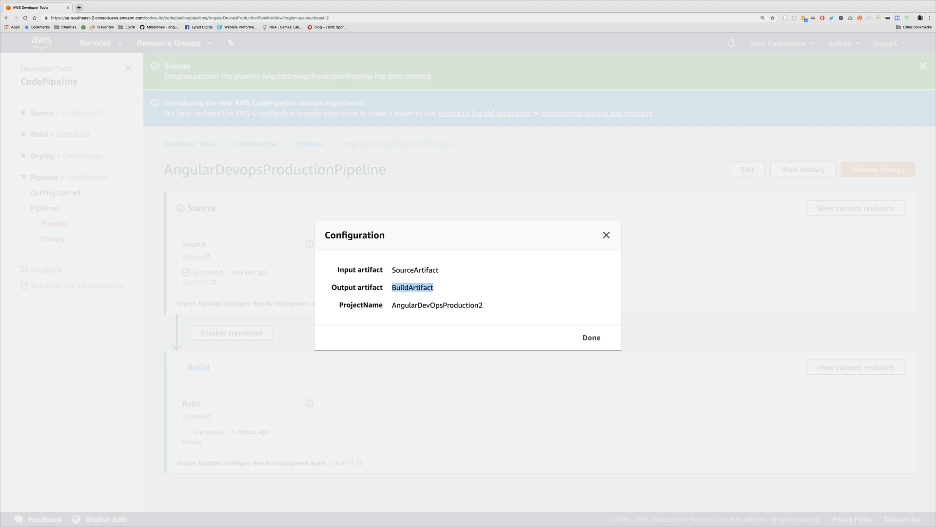
left_click(410, 298)
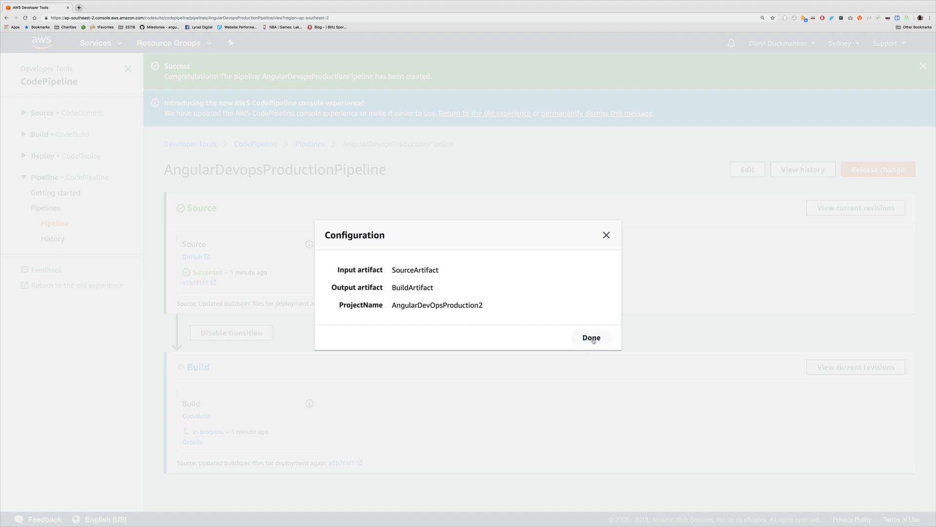
double_click(404, 269)
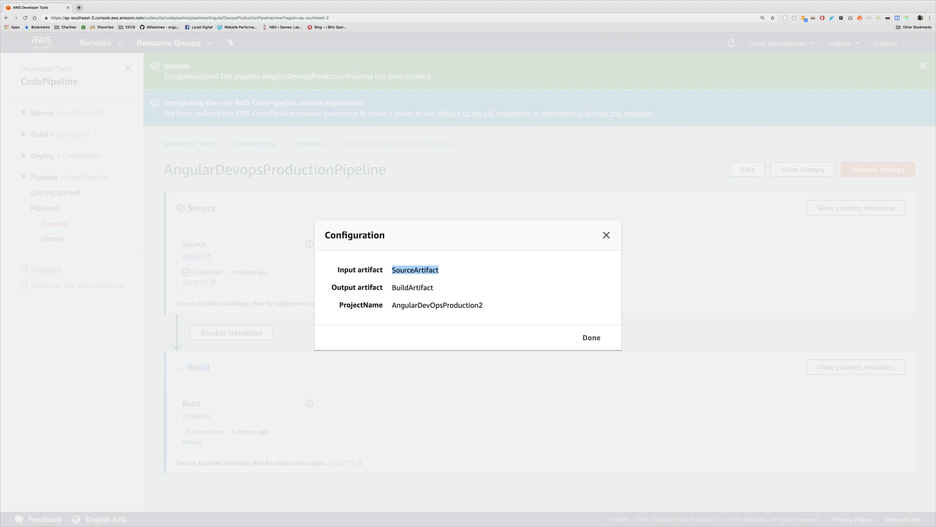
left_click(592, 338)
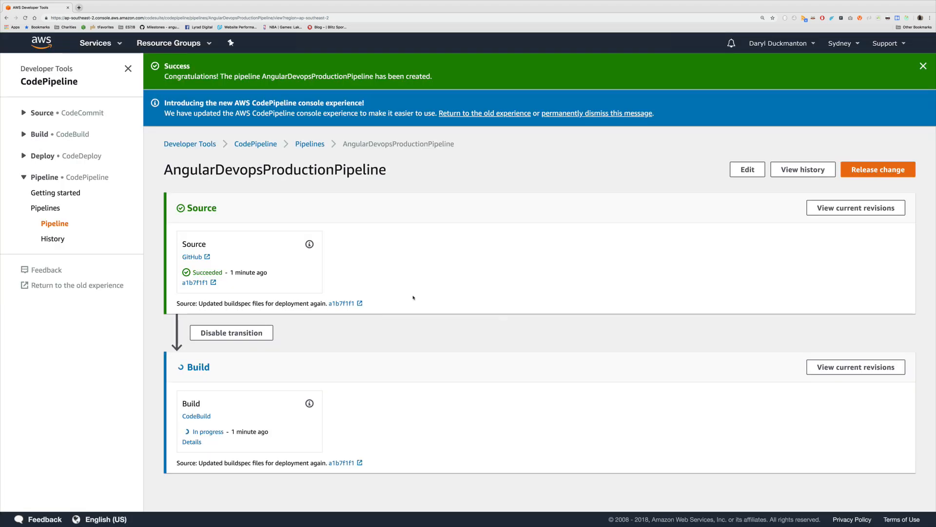
- Compare the Source action's output artifact with the Build action's input artifact, and close both configurations
left_click(309, 245)
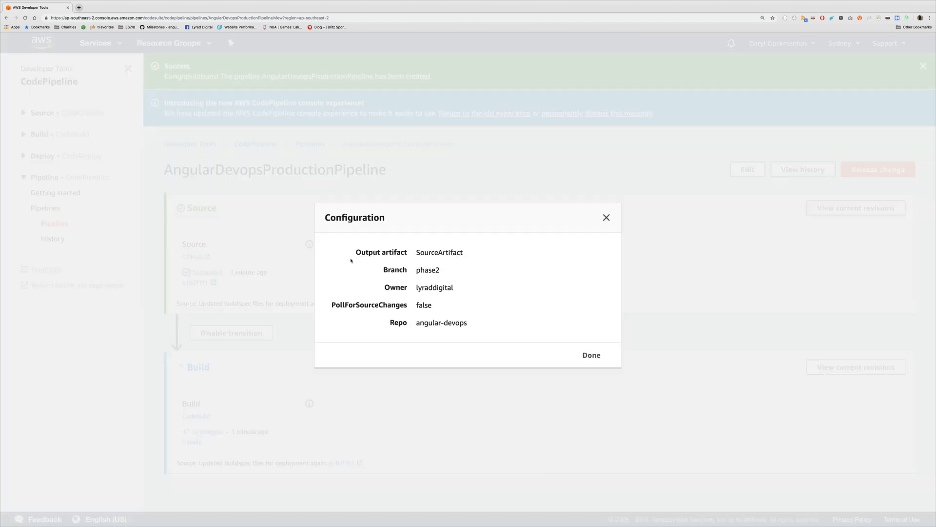
double_click(431, 251)
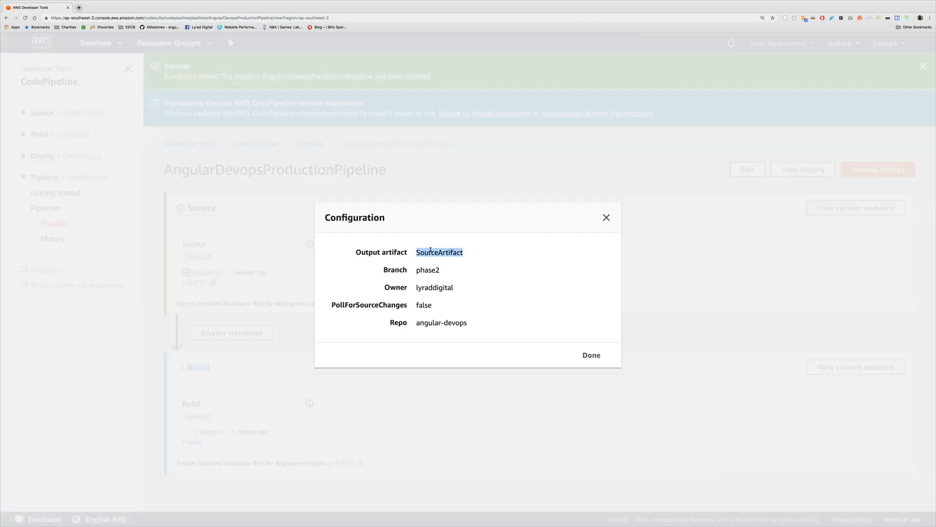
left_click(592, 359)
left_click(309, 404)
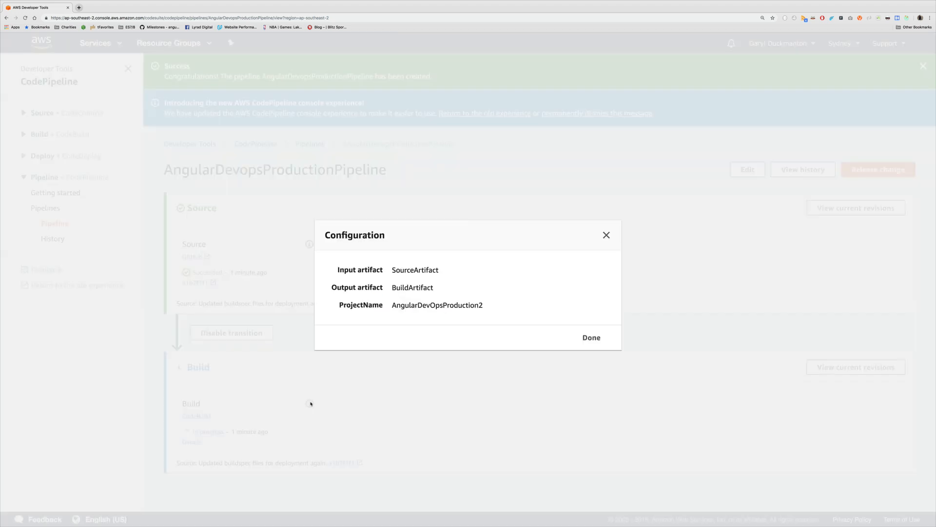
double_click(398, 269)
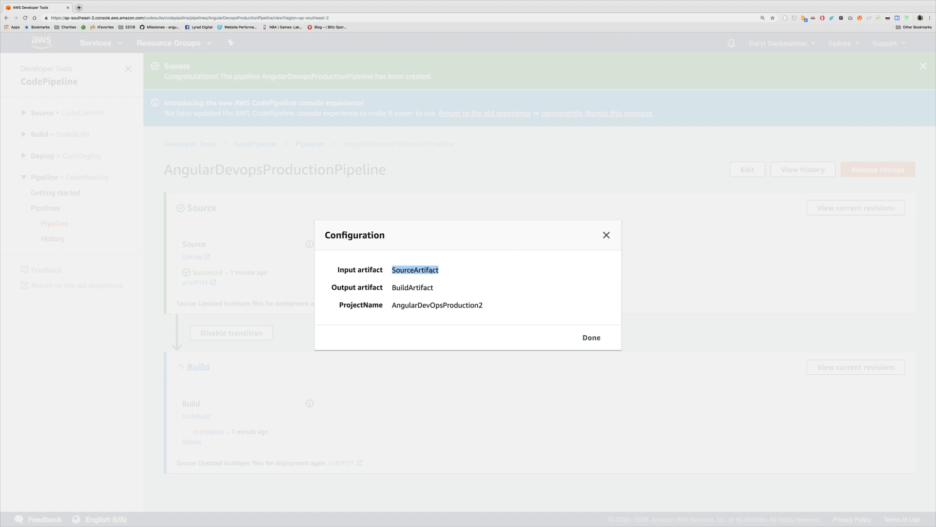
left_click(592, 338)
left_click(591, 338)
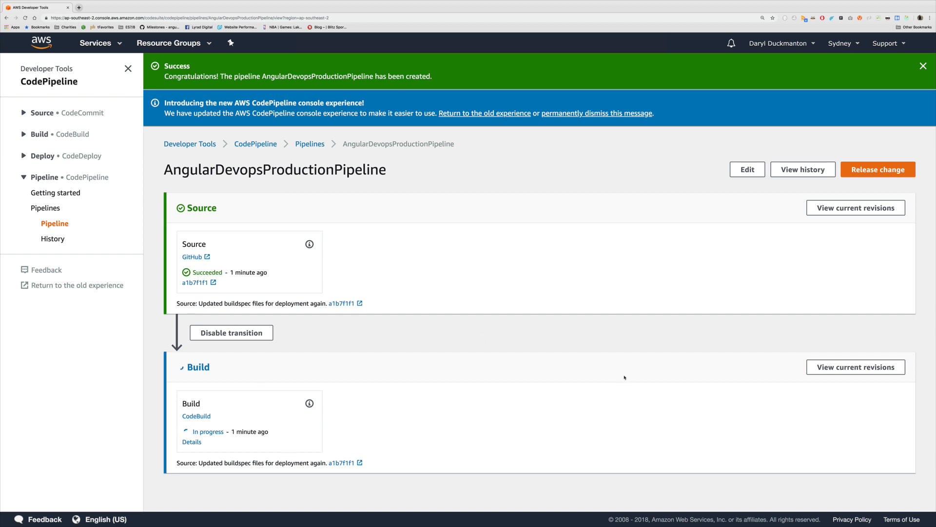
- Open AngularDevopsProductionPipeline for editing and make its Source stage editable
left_click(745, 169)
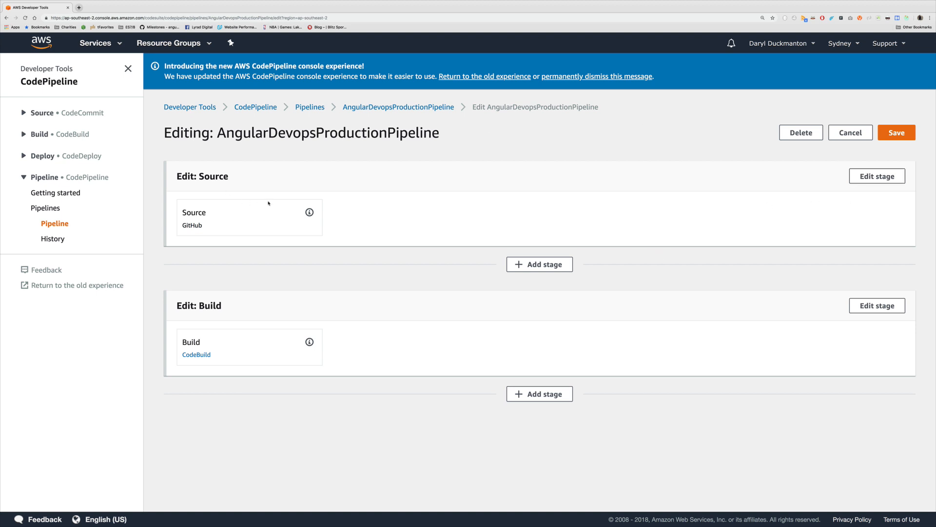
left_click(881, 180)
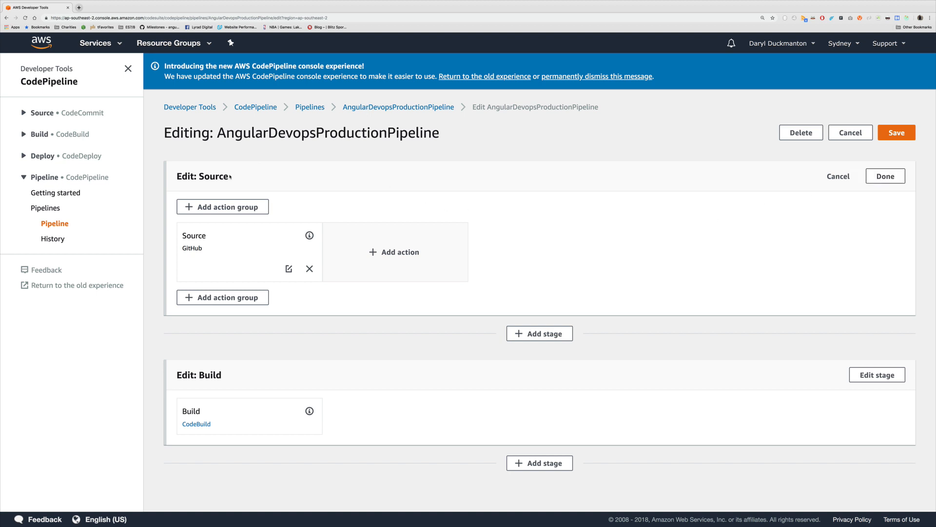
- Look through the action providers offered for a new action group in the Source stage, and cancel without adding one
left_click(248, 207)
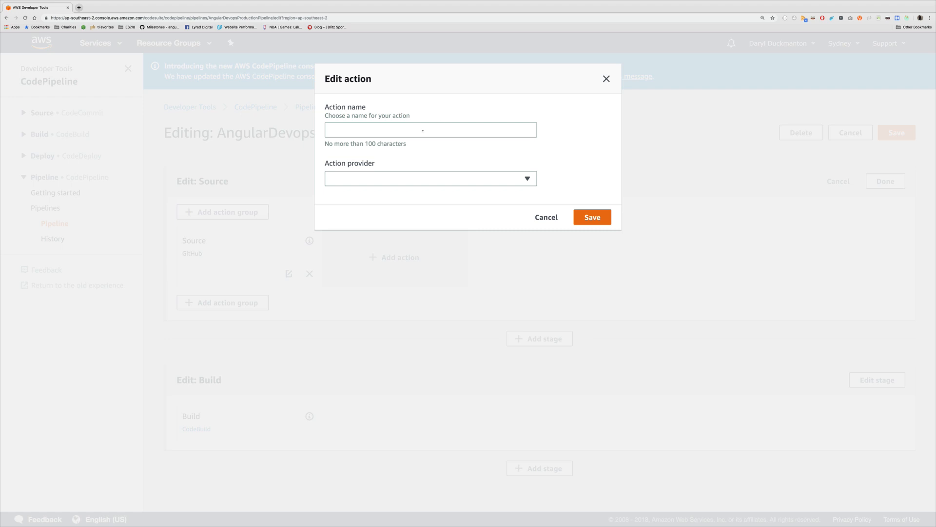
left_click(380, 184)
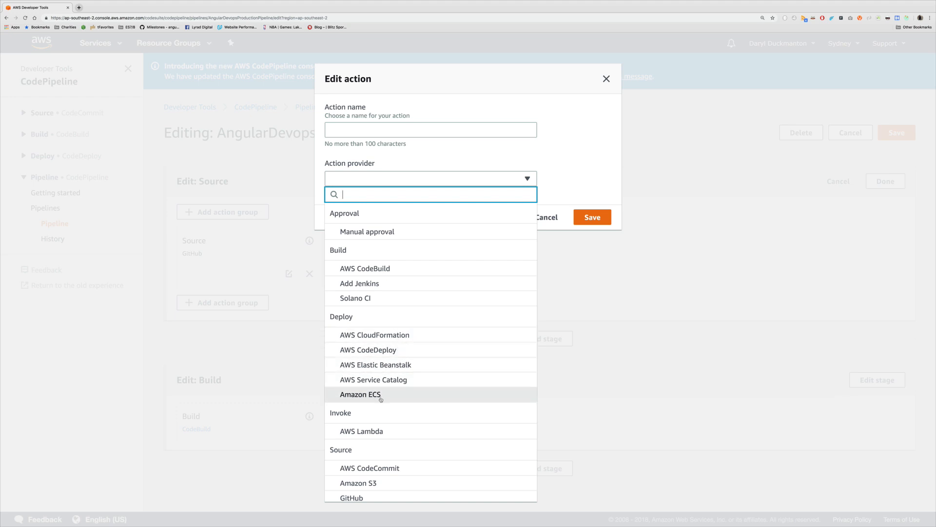
scroll(381, 397, "down", 2)
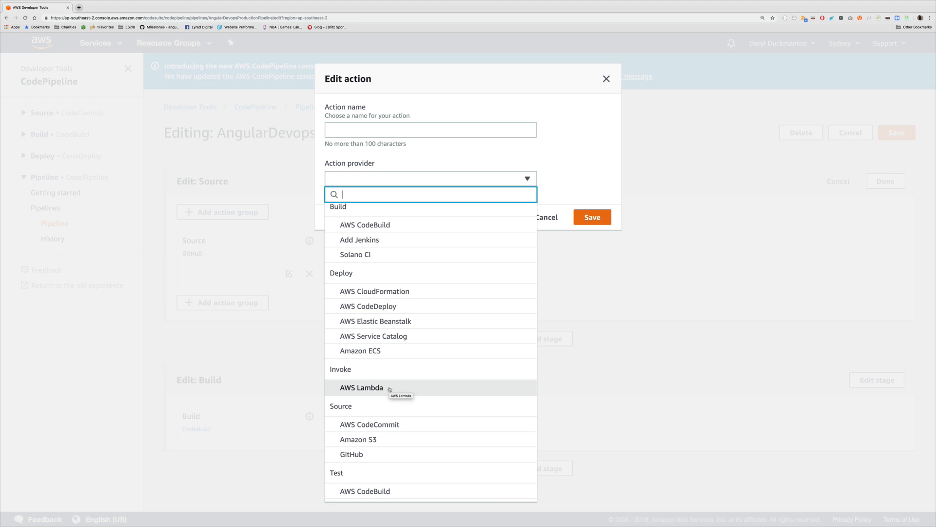
scroll(392, 438, "down", 1)
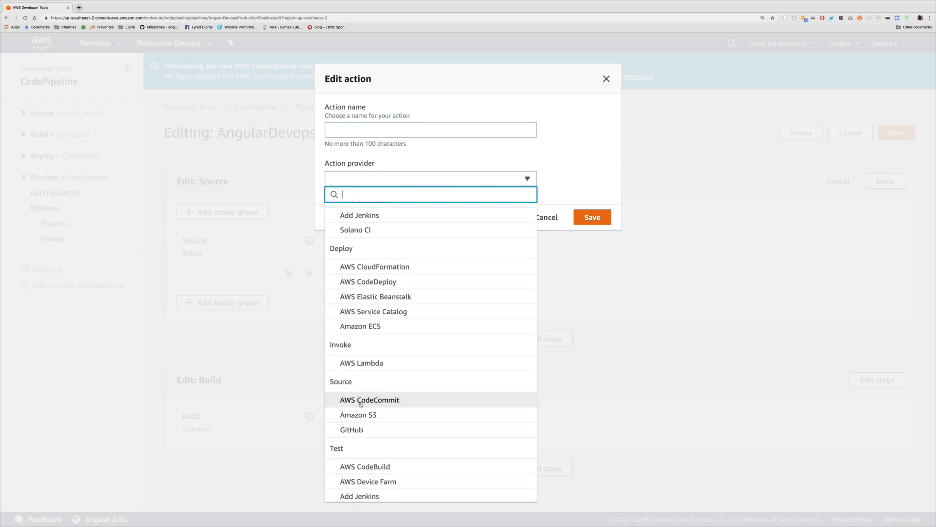
scroll(368, 415, "down", 3)
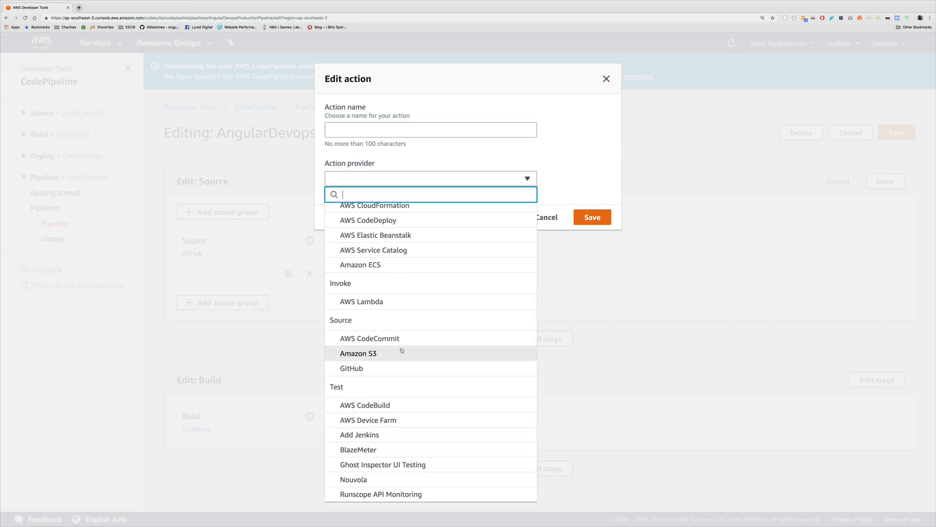
scroll(401, 351, "up", 5)
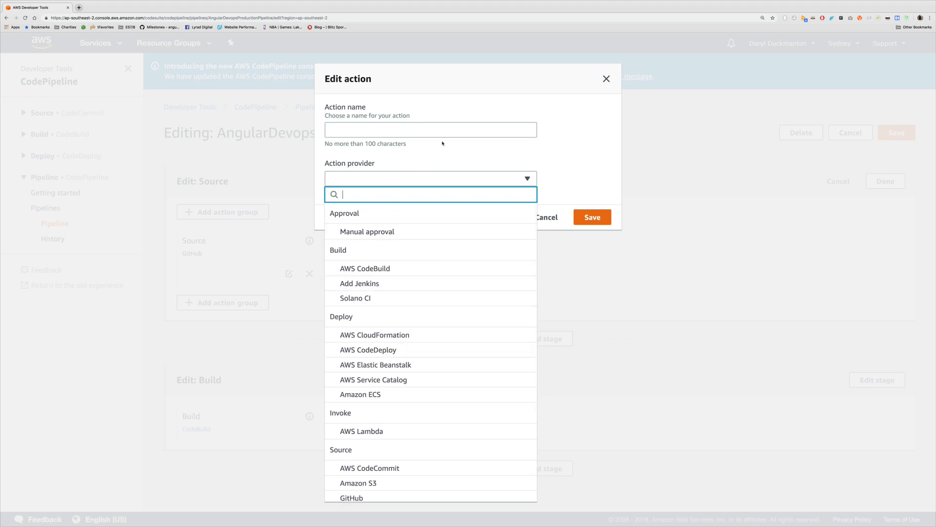
left_click(413, 128)
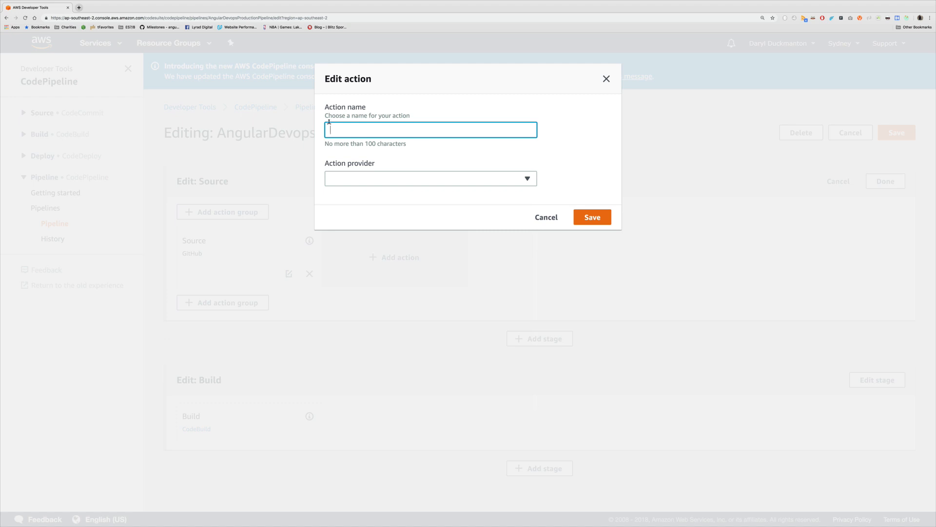
left_click(546, 217)
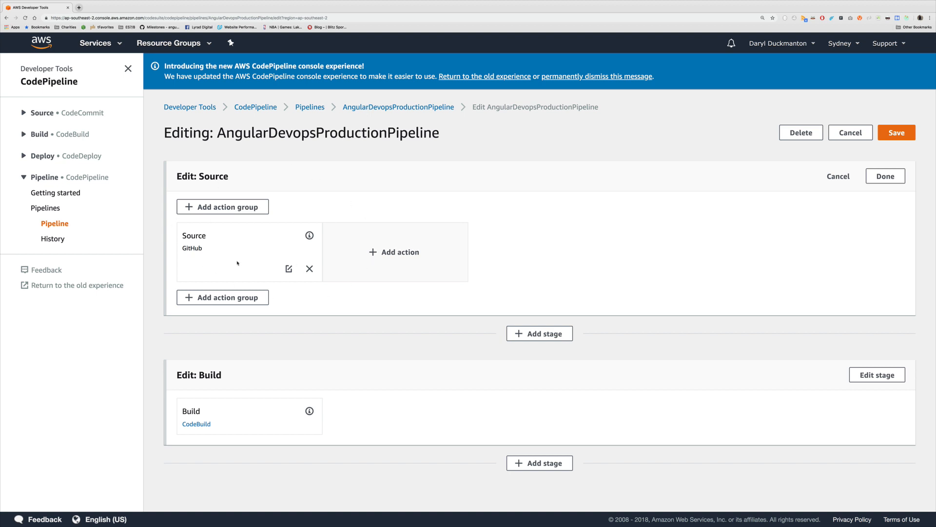
- View the provider choices for an additional action alongside the GitHub source action, and cancel it
left_click(405, 251)
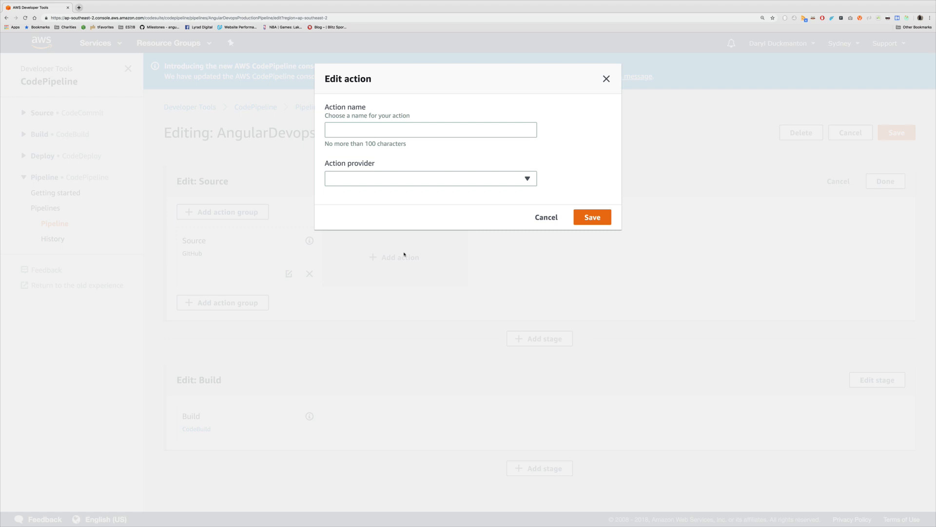
left_click(476, 179)
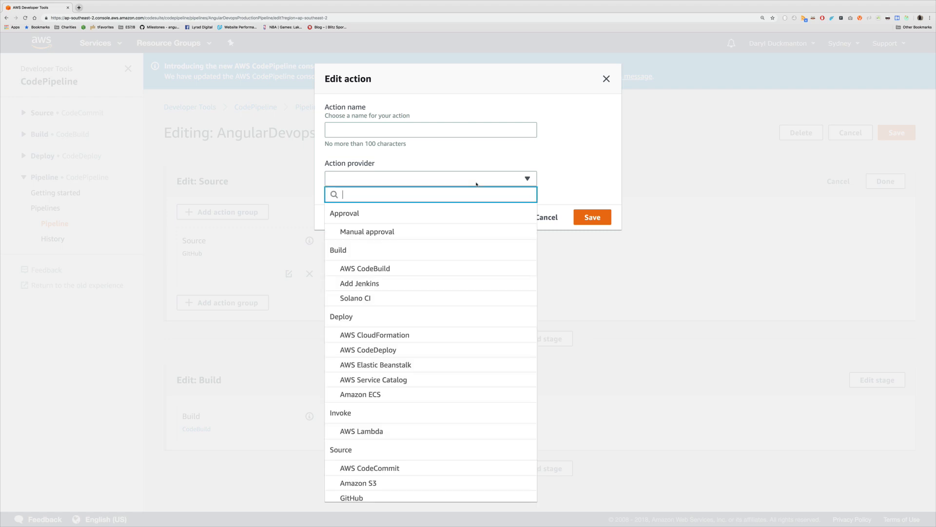
left_click(547, 218)
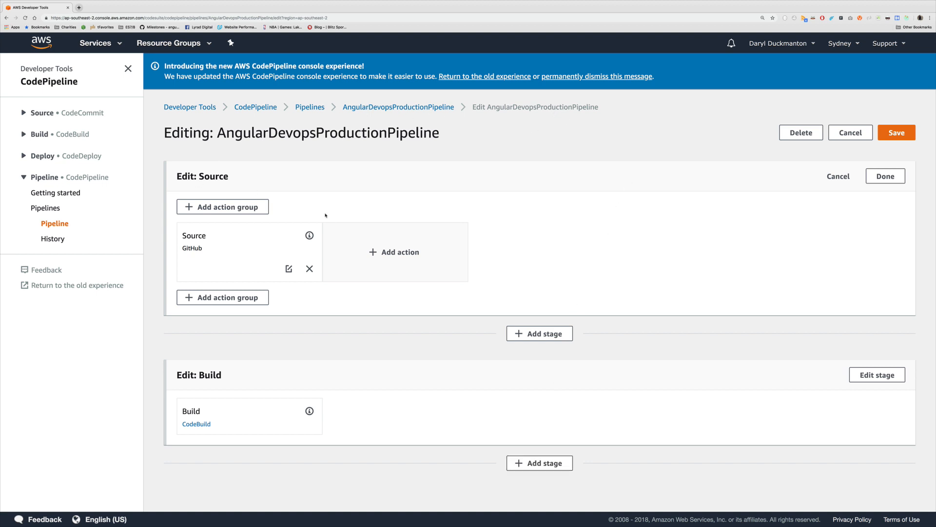
- Try to add a stage named "Manual Approve For Build" between the Source and Build stages
left_click(535, 334)
left_click(422, 287)
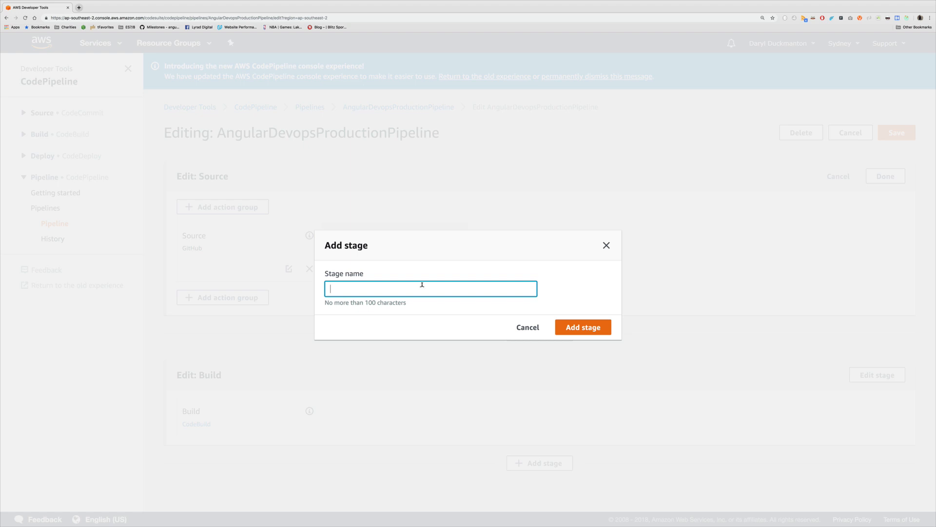
type("Manual Approve For Build")
left_click(569, 332)
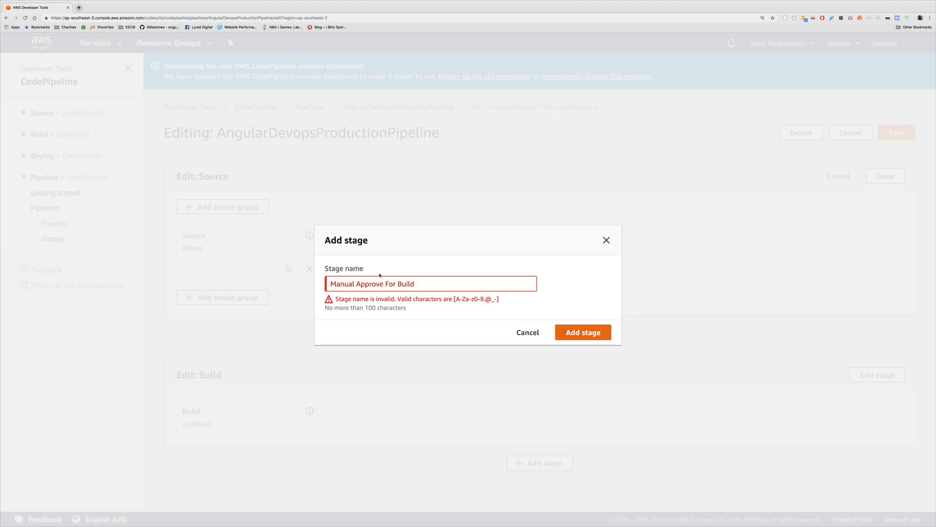
- Remove the spaces from the stage name to make it ManualApproveForBuild, and add the stage
left_click(357, 282)
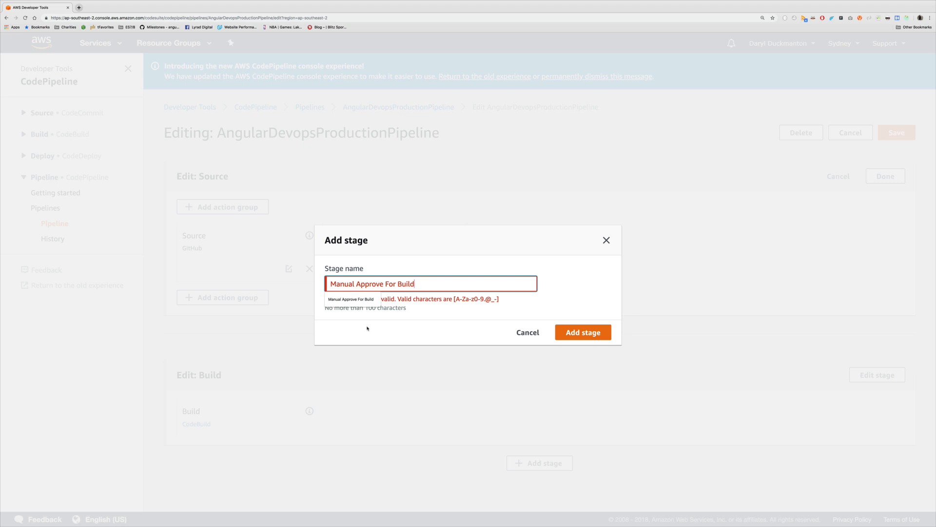
key("Left")
key("Left")
key("Left")
key("Delete")
key("Left")
key("Left")
key("Left")
key("BackSpace")
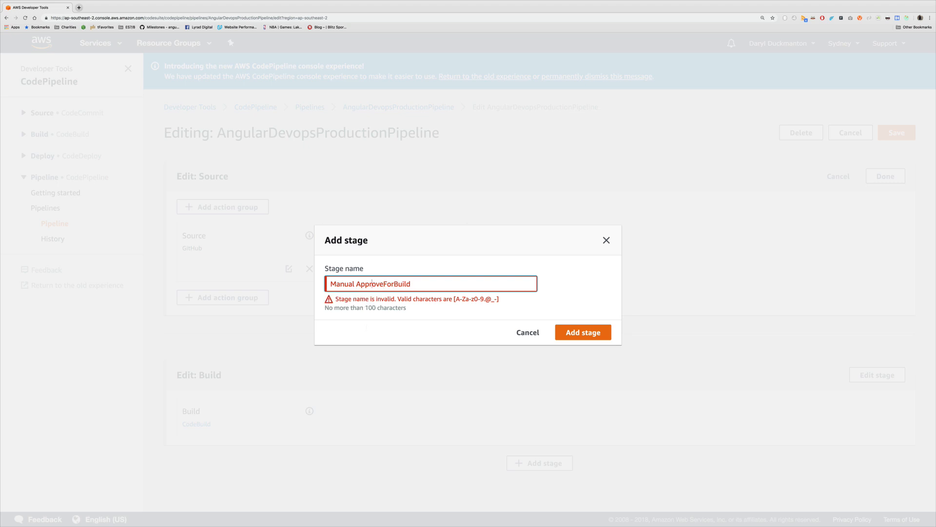
key("Delete")
left_click(592, 330)
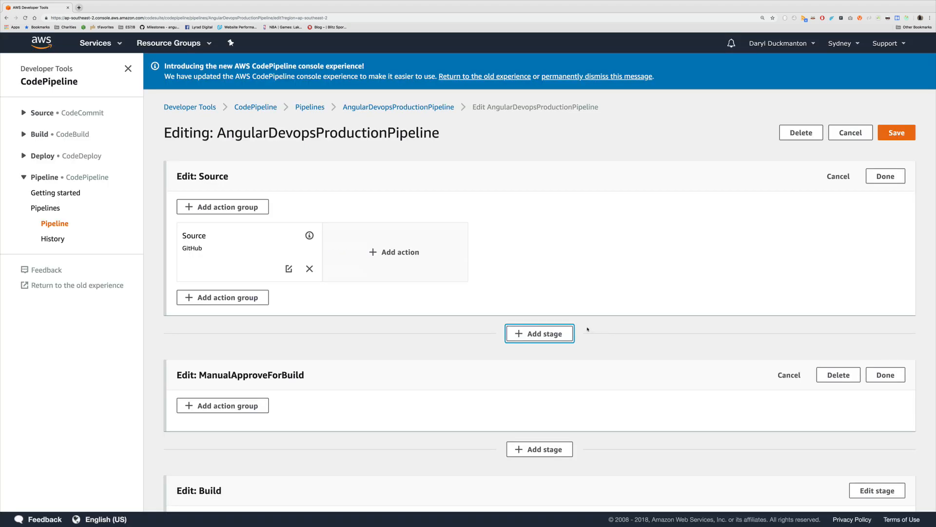
- Add a Manual approval action named "Manual Approval" to the ManualApproveForBuild stage, leaving the SNS topic, review URL and comments empty
left_click(222, 405)
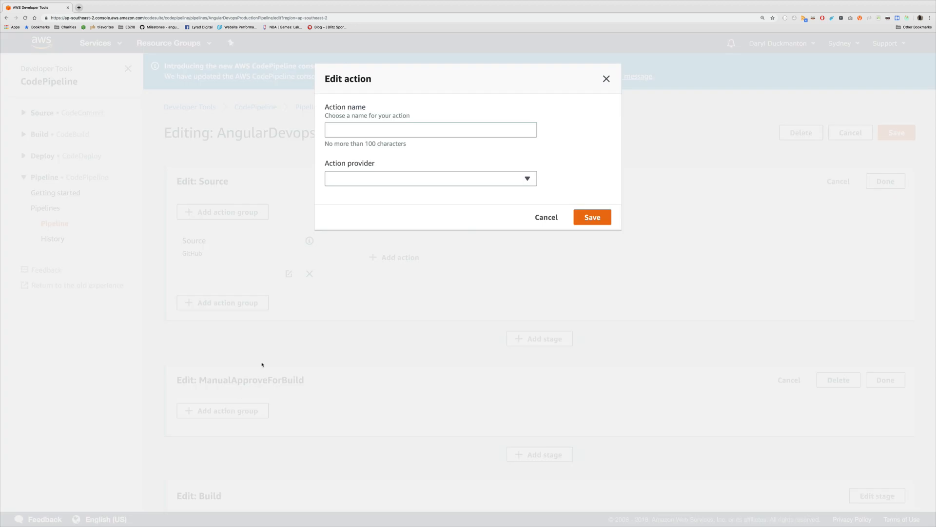
left_click(408, 177)
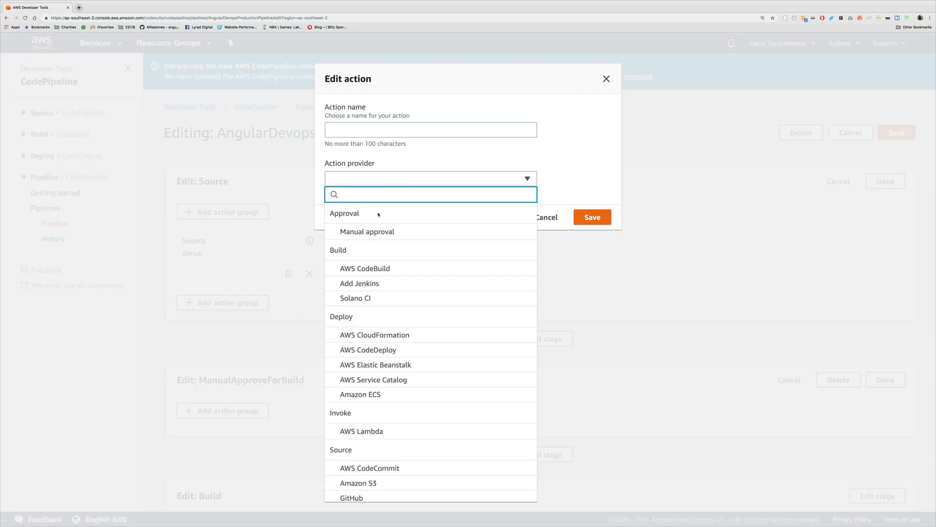
left_click(366, 233)
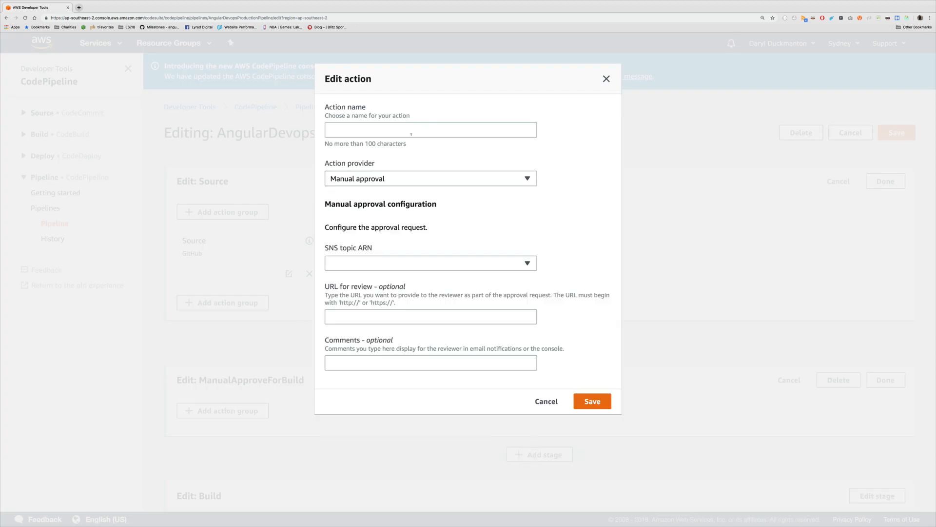
left_click(411, 131)
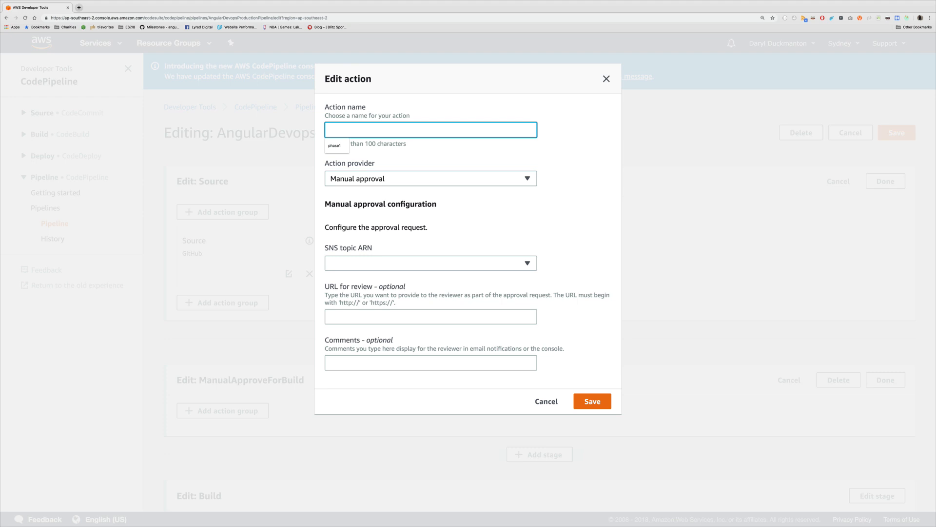
type("Manual A")
type("pproval")
left_click(407, 262)
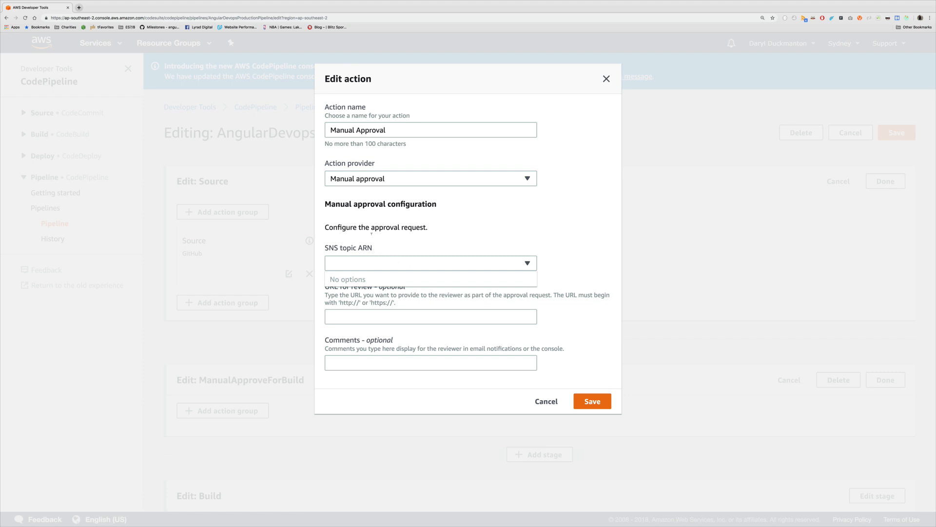
left_click(466, 249)
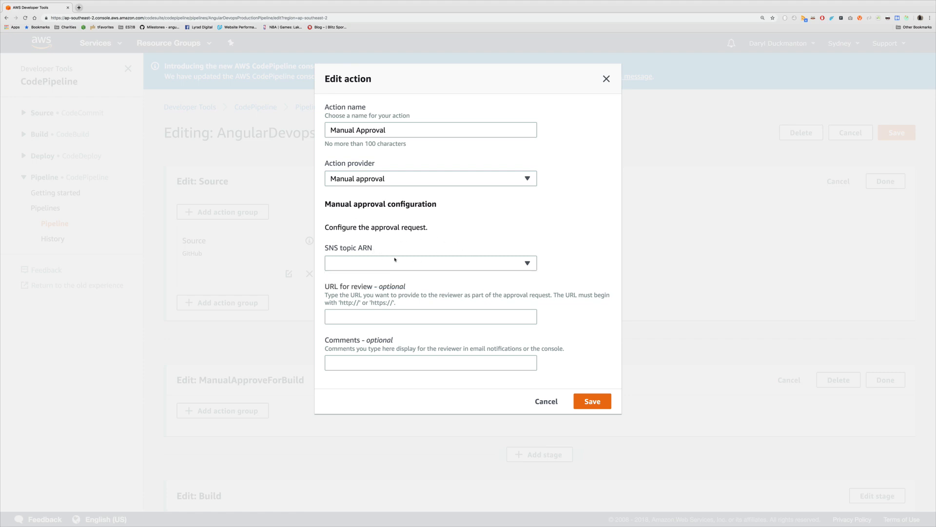
left_click(593, 397)
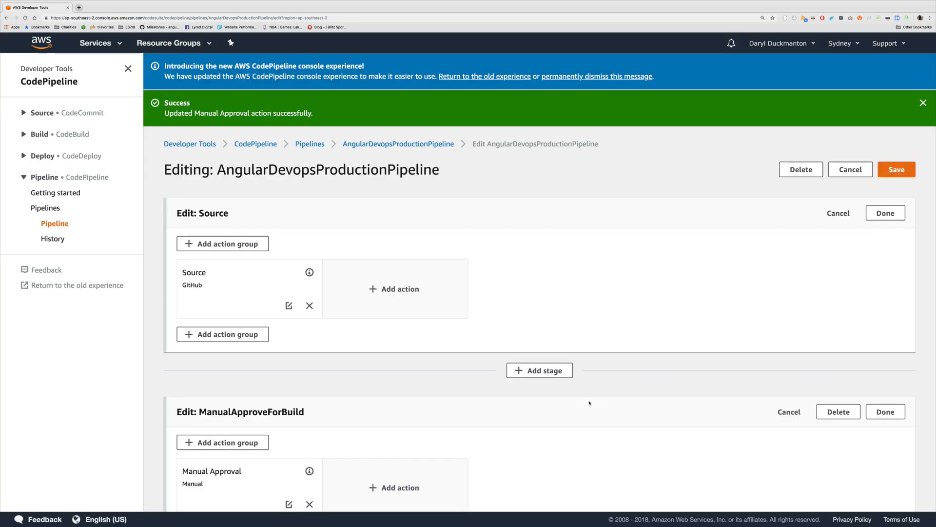
- Check the edited stages down to Build and try to save the pipeline changes
scroll(577, 314, "down", 3)
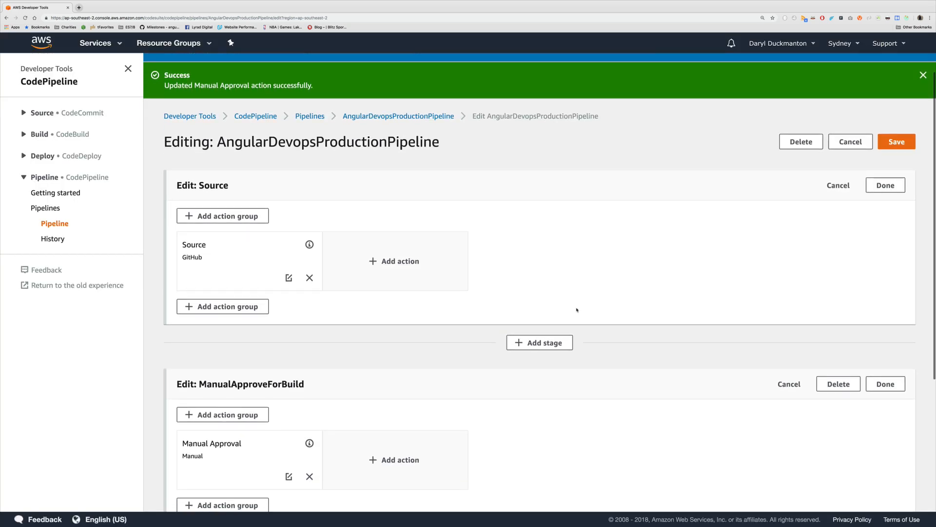
scroll(576, 309, "down", 1)
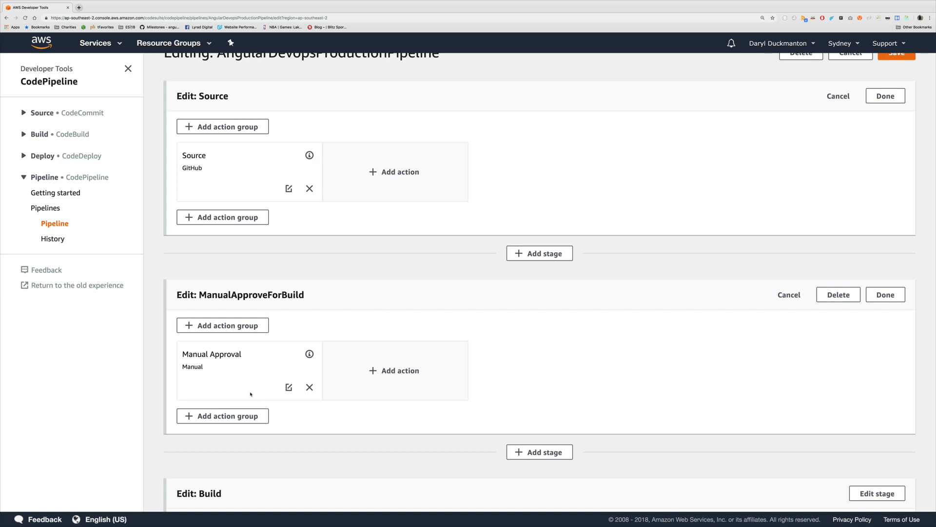
scroll(250, 394, "down", 3)
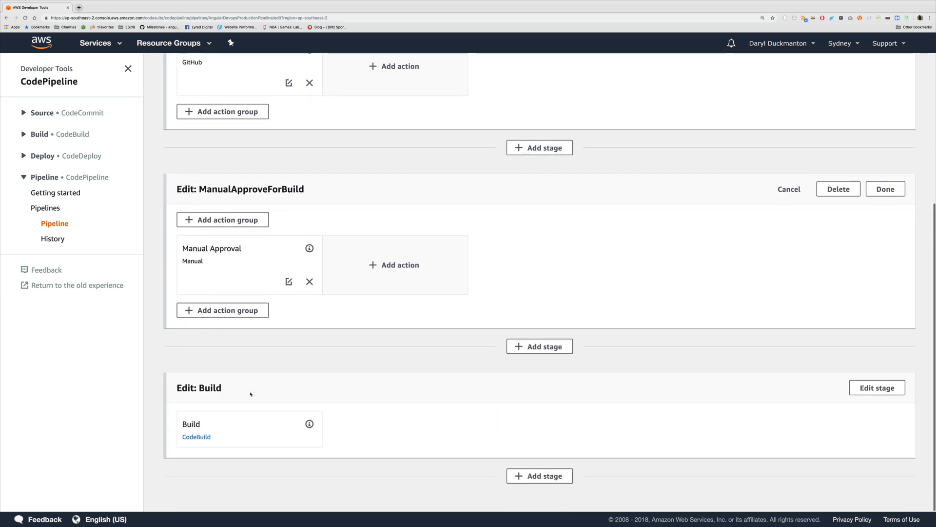
scroll(547, 317, "up", 6)
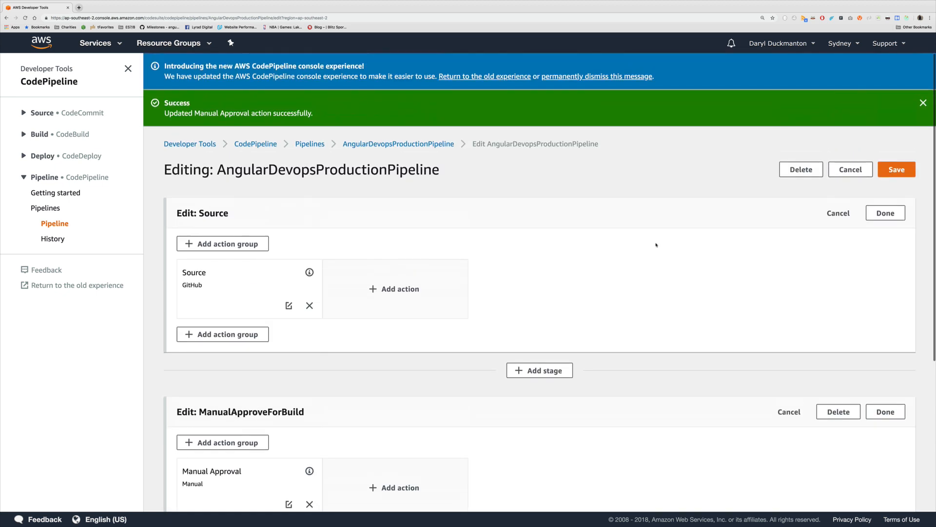
left_click(895, 171)
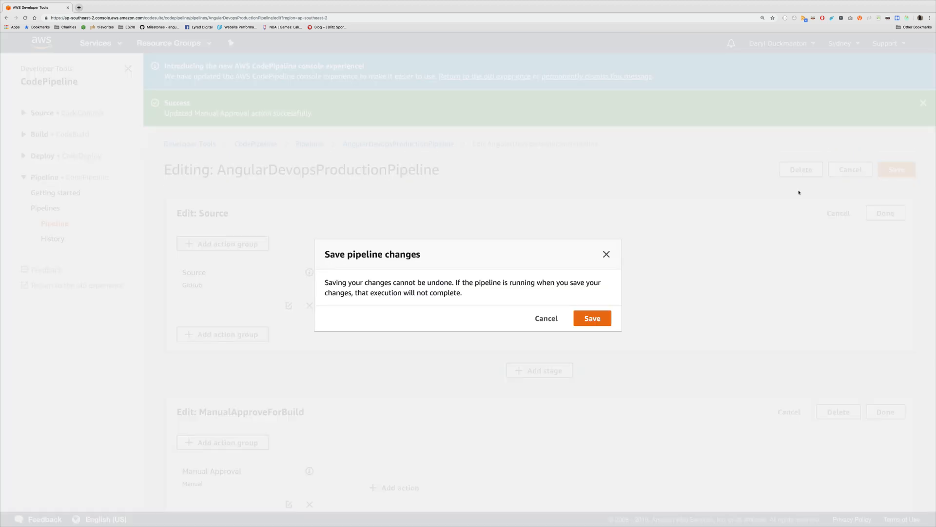
left_click(588, 320)
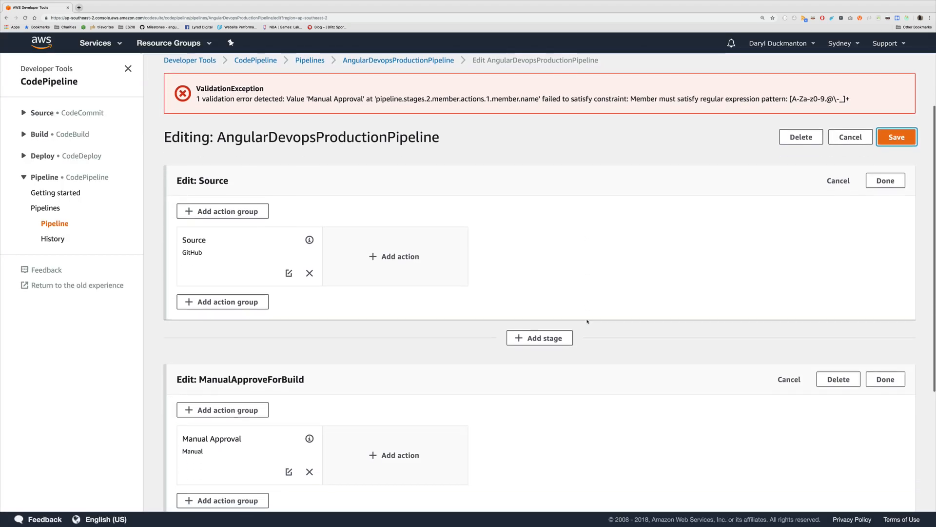
- Rename the action in the ManualApproveForBuild stage to ManualApproval and save the pipeline changes
scroll(587, 321, "down", 5)
scroll(588, 321, "up", 5)
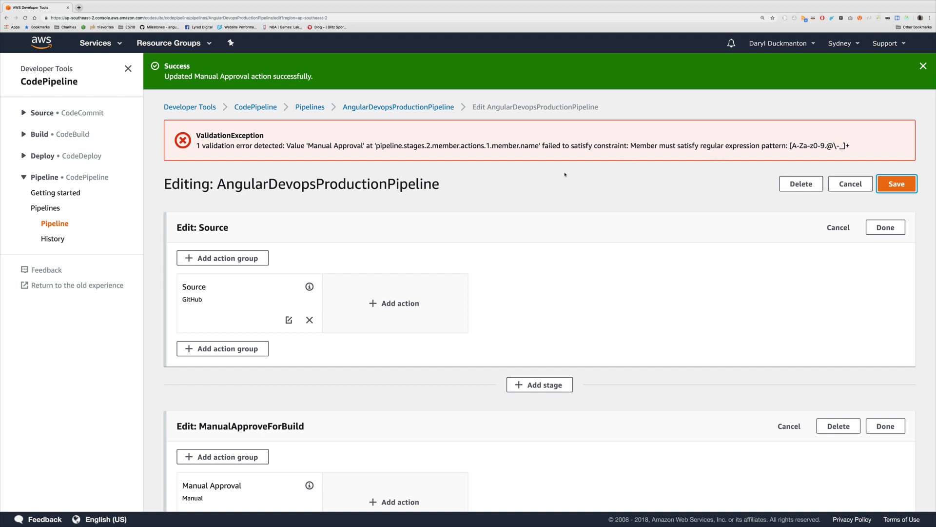
scroll(387, 260, "down", 3)
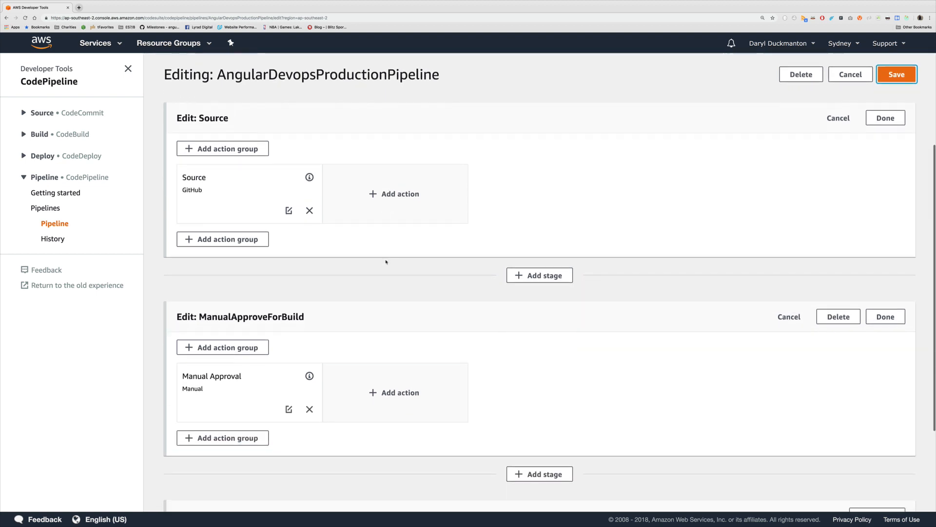
left_click(288, 409)
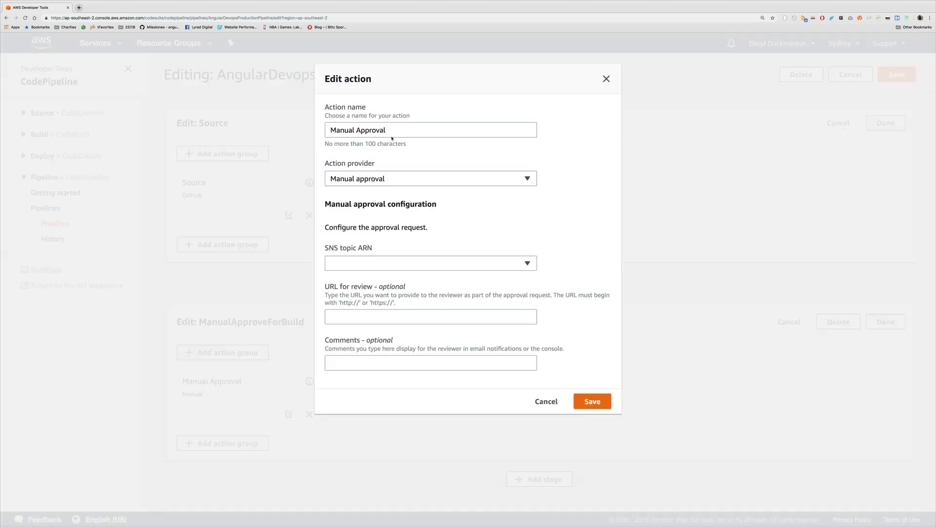
left_click(356, 127)
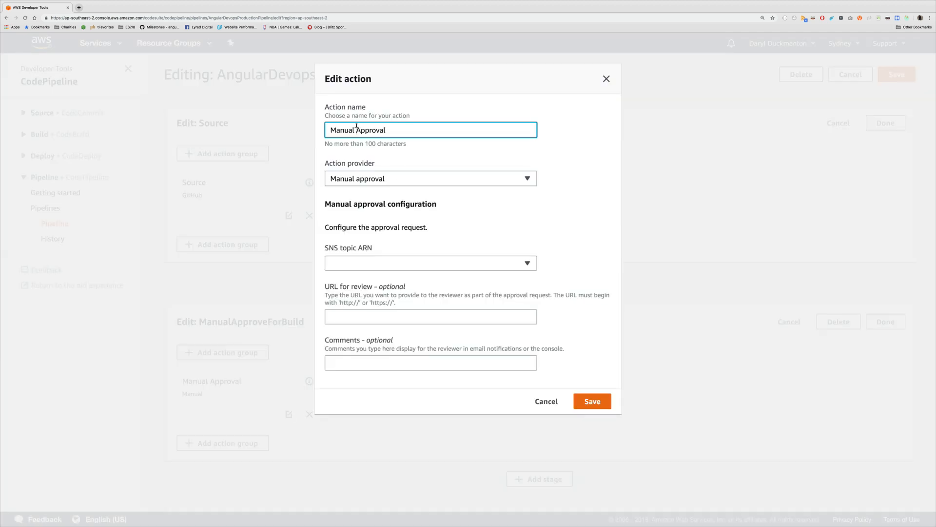
key("BackSpace")
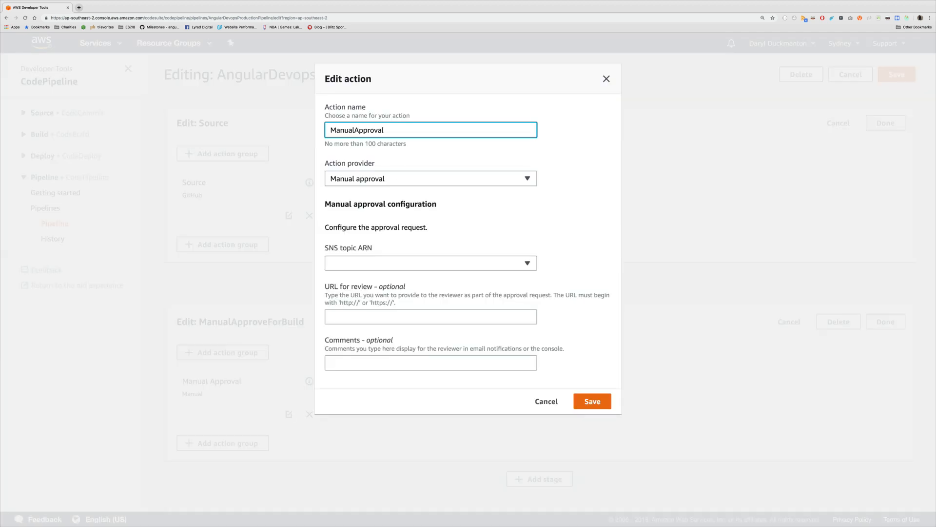
left_click(591, 401)
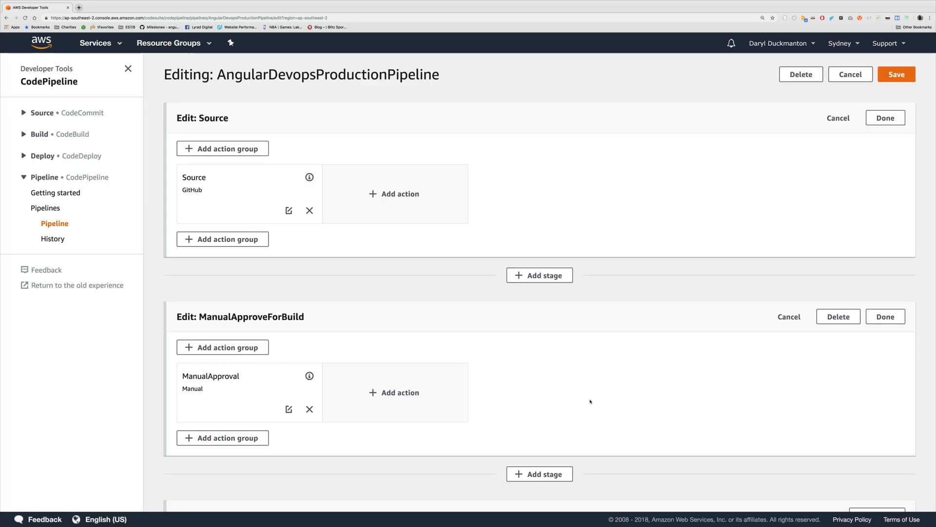
left_click(895, 80)
left_click(592, 318)
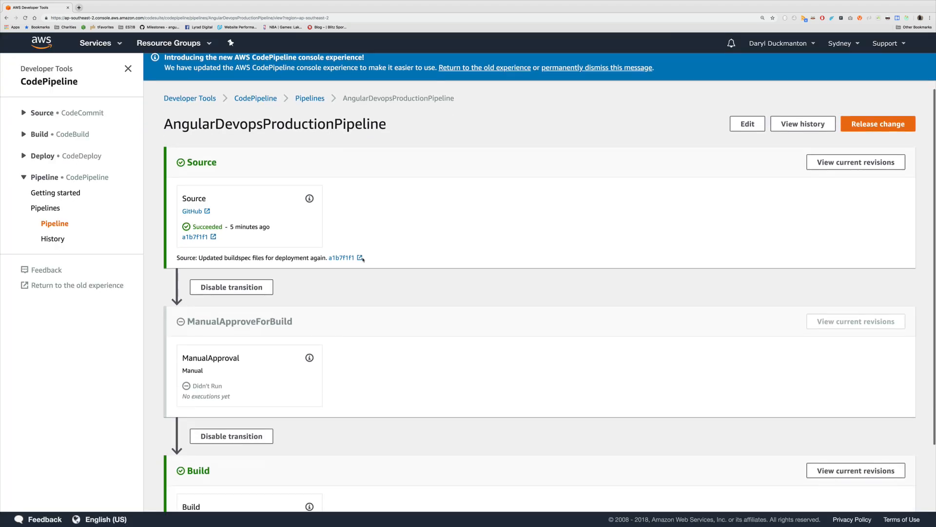
- Release the most recent source change through AngularDevopsProductionPipeline
scroll(363, 260, "down", 2)
scroll(363, 260, "up", 2)
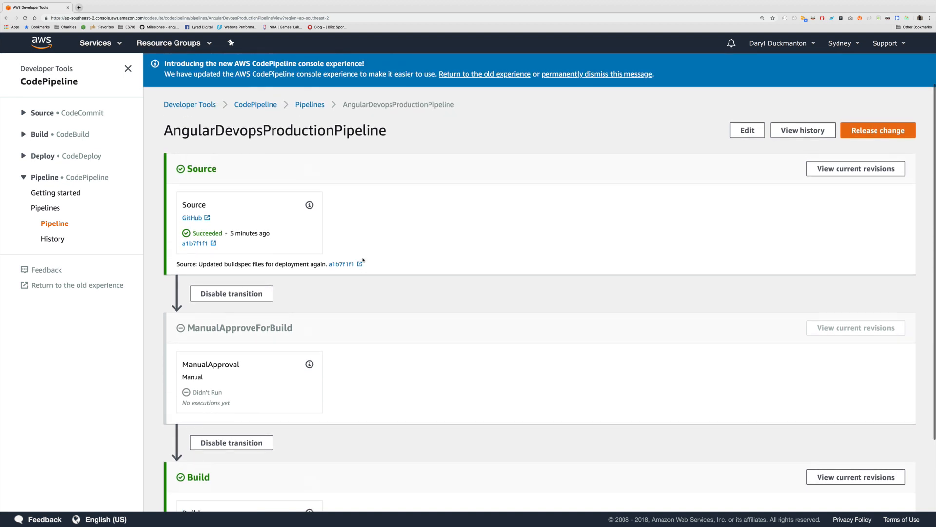
left_click(876, 142)
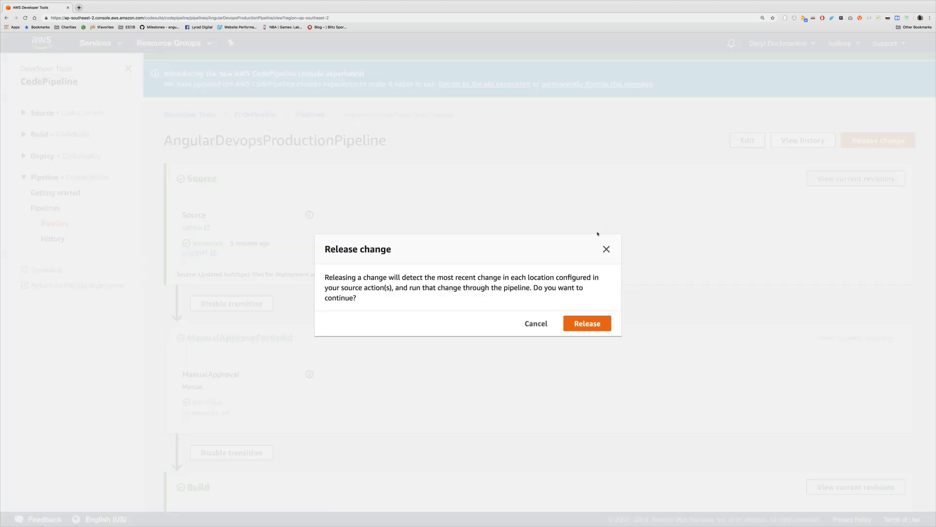
left_click(578, 325)
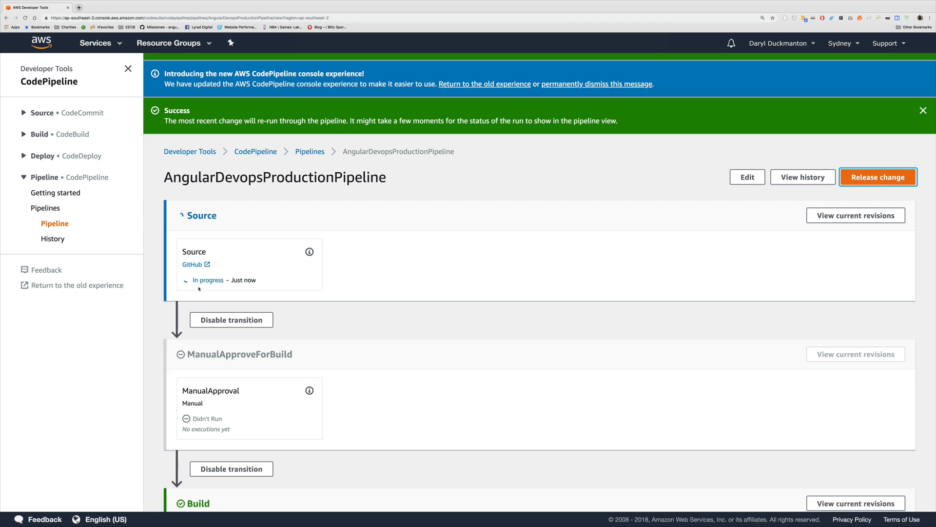
- Approve the waiting ManualApproval action with the comment "I like it. Lets deploy this."
scroll(214, 331, "down", 3)
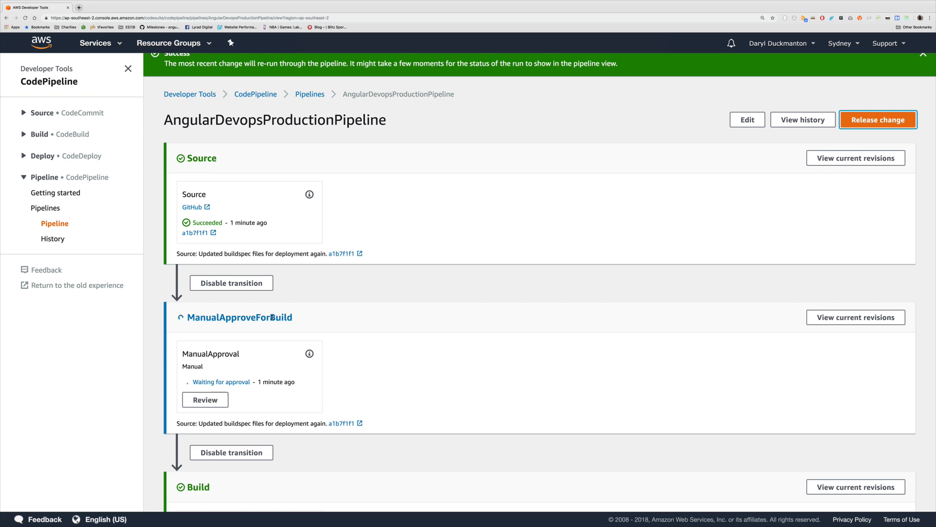
left_click(203, 403)
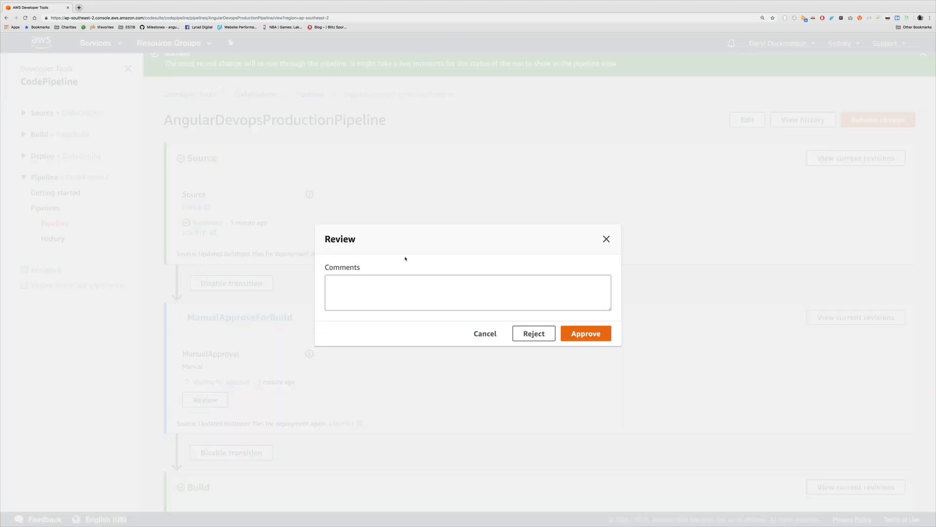
left_click(371, 284)
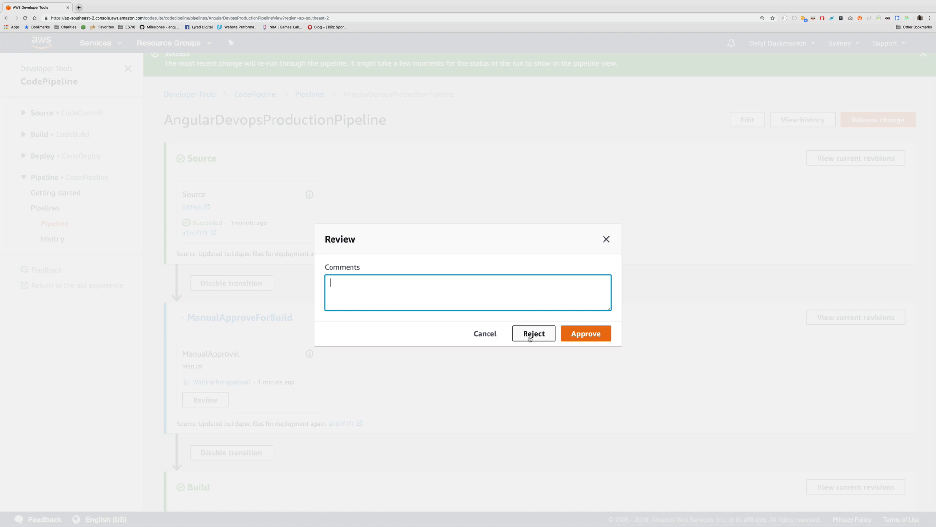
left_click(507, 320)
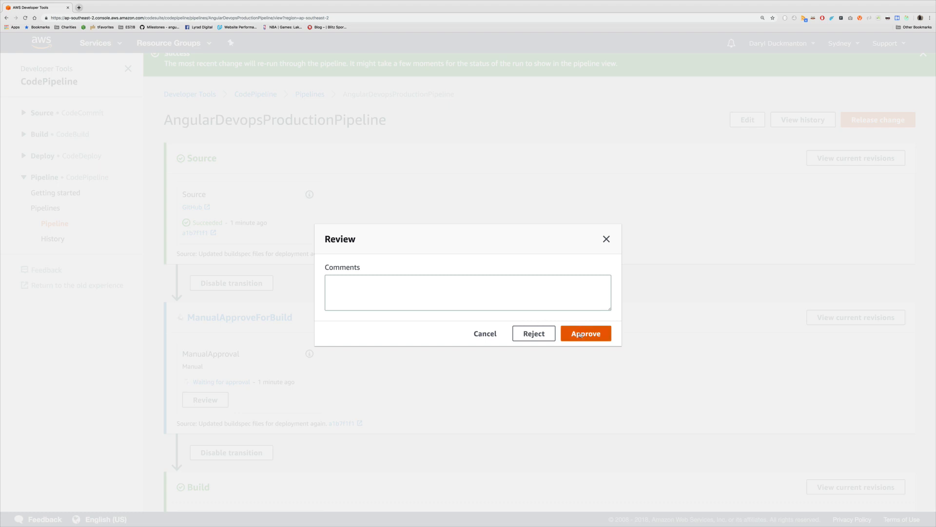
left_click(468, 283)
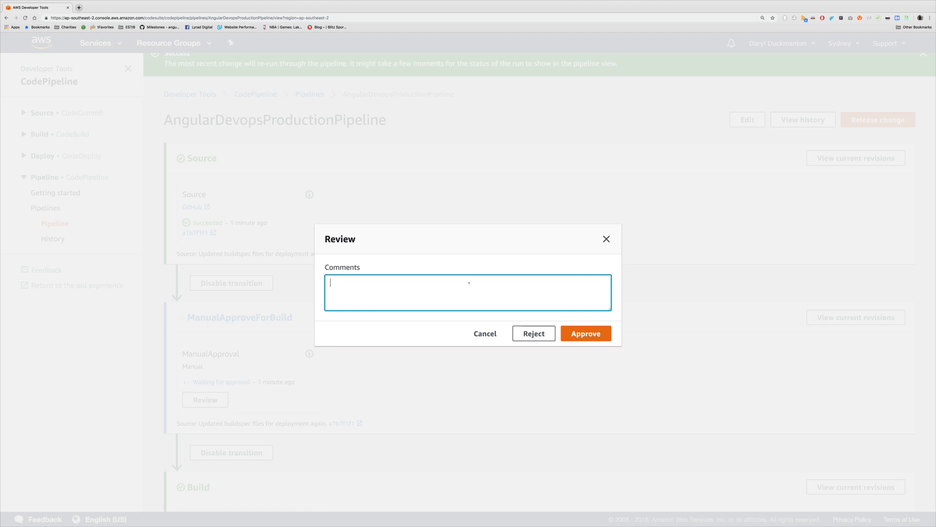
type("I like it. Lets")
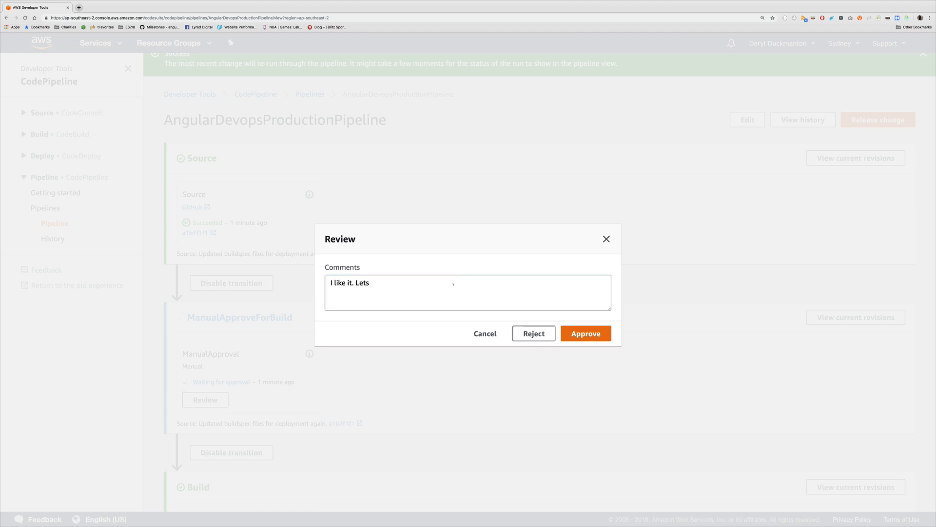
left_click(419, 277)
type("dep")
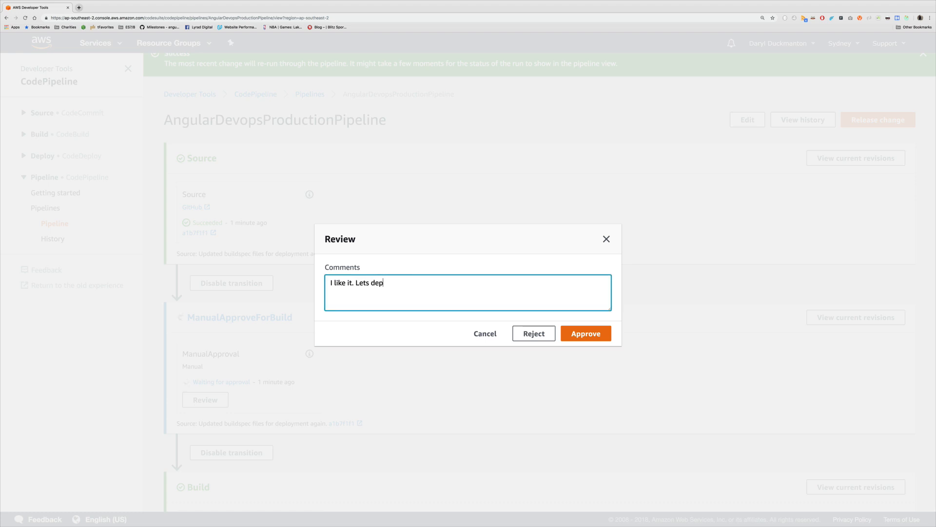
type("loy this.")
left_click(563, 333)
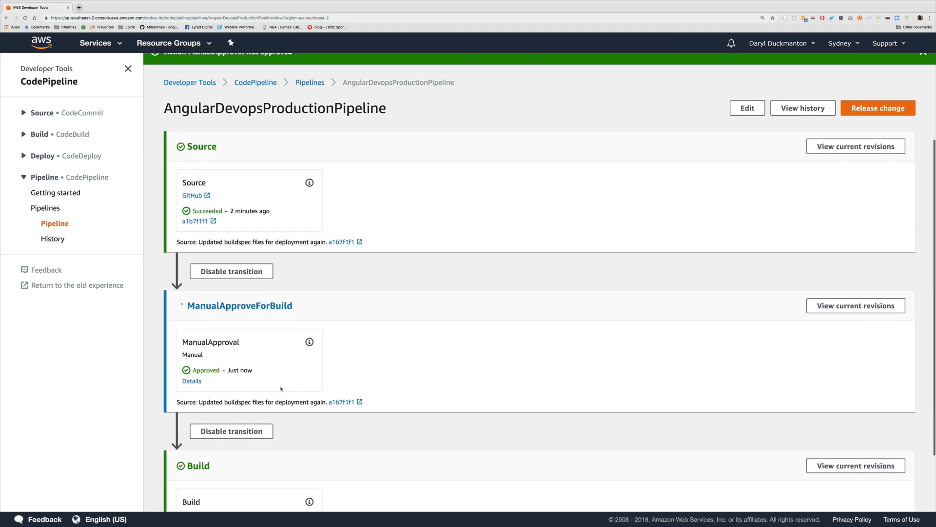
- Check the run status of the pipeline's stages from Source through ManualApproveForBuild to Build
scroll(281, 389, "down", 2)
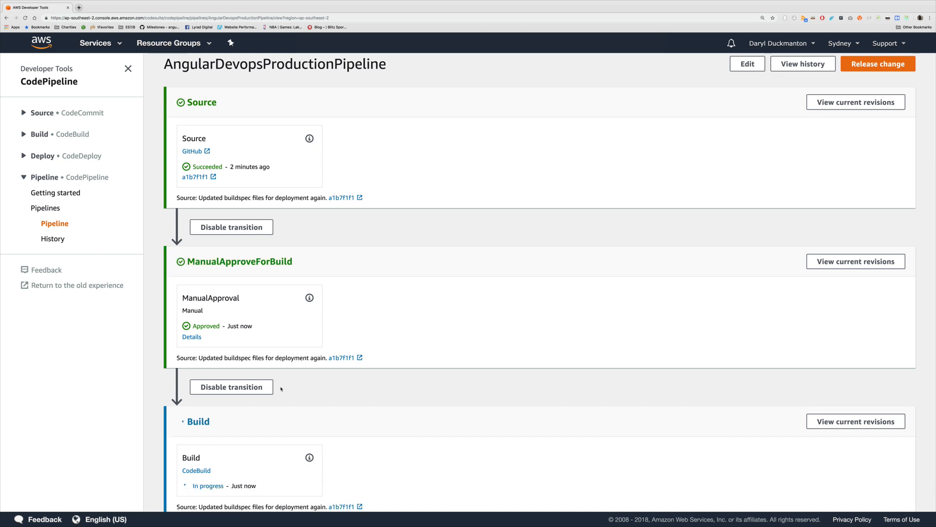
scroll(281, 388, "down", 1)
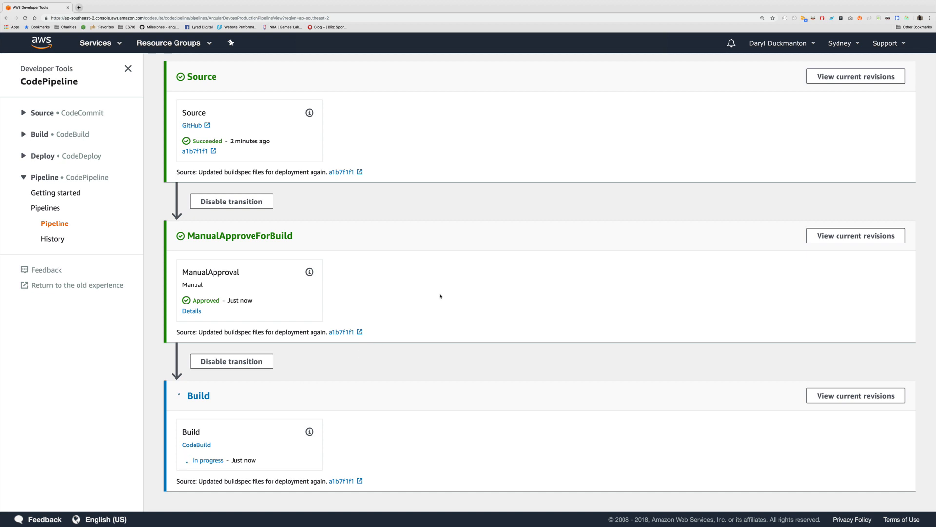
scroll(442, 294, "up", 3)
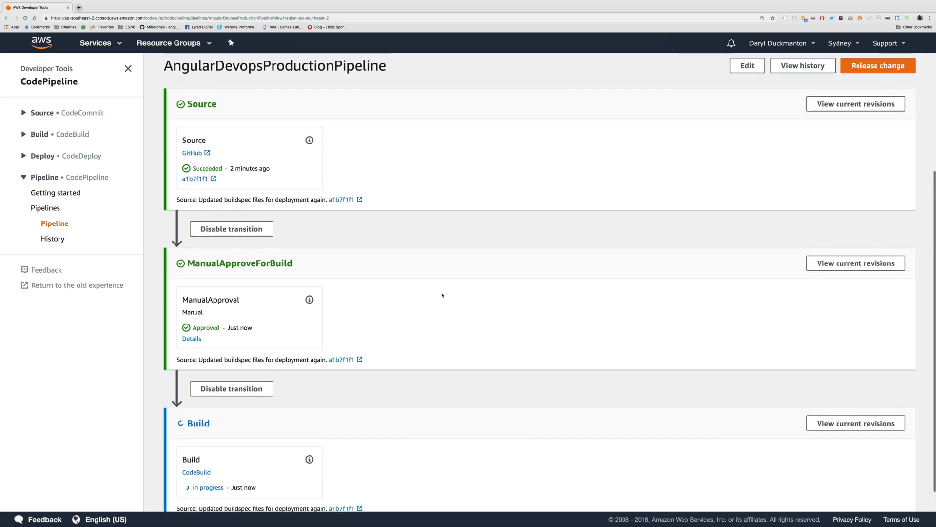
scroll(442, 294, "up", 1)
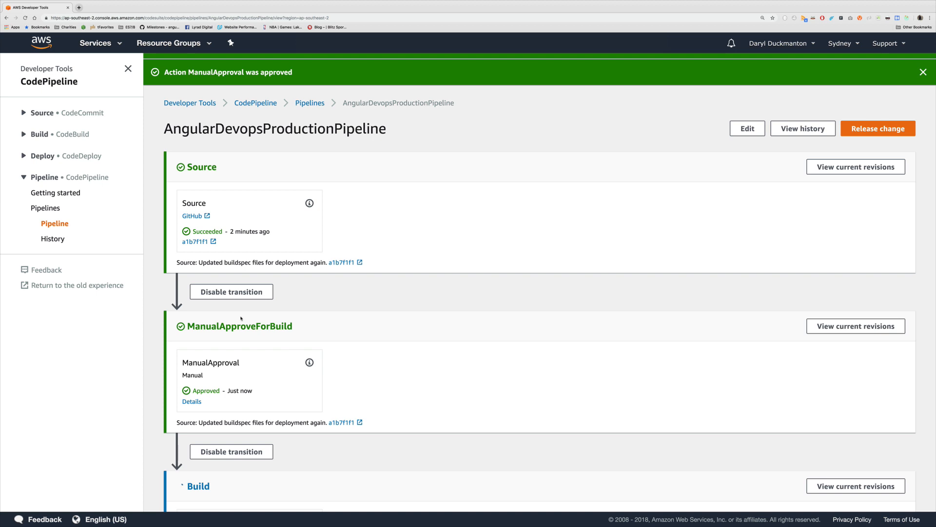
- Try to disable the transition between Source and ManualApproveForBuild with the reason "We'll keep this just in case."
left_click(231, 291)
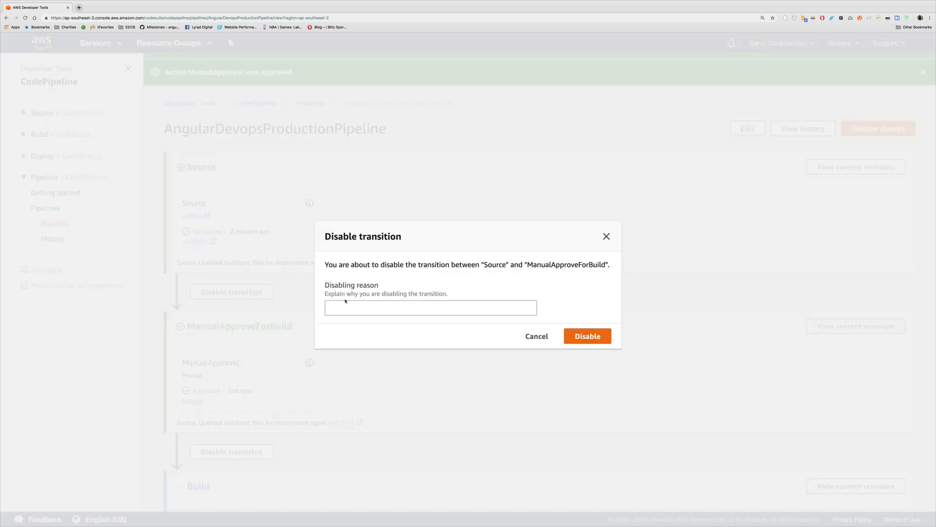
left_click(340, 307)
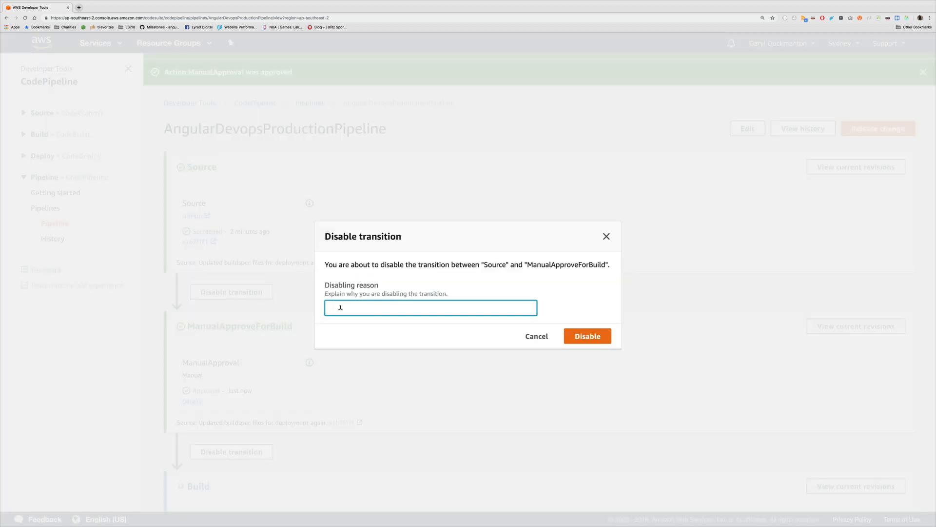
type("We'll keep this just in case.")
left_click(567, 338)
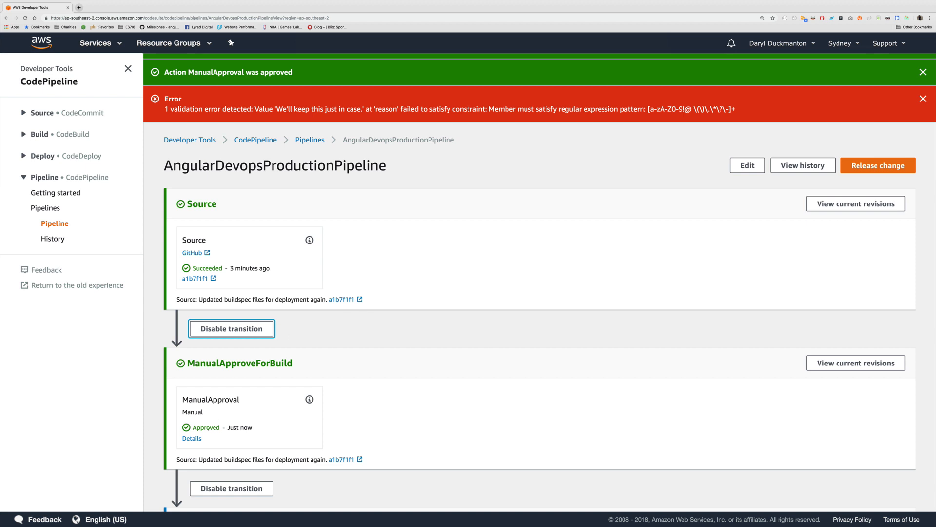
- Disable the transition between Source and ManualApproveForBuild with the reason "KeepForLater"
left_click(261, 331)
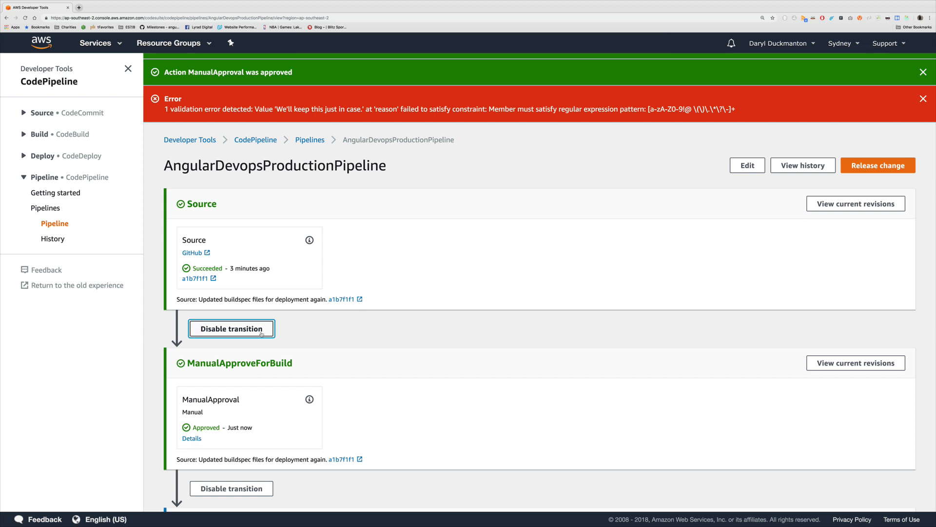
left_click(357, 305)
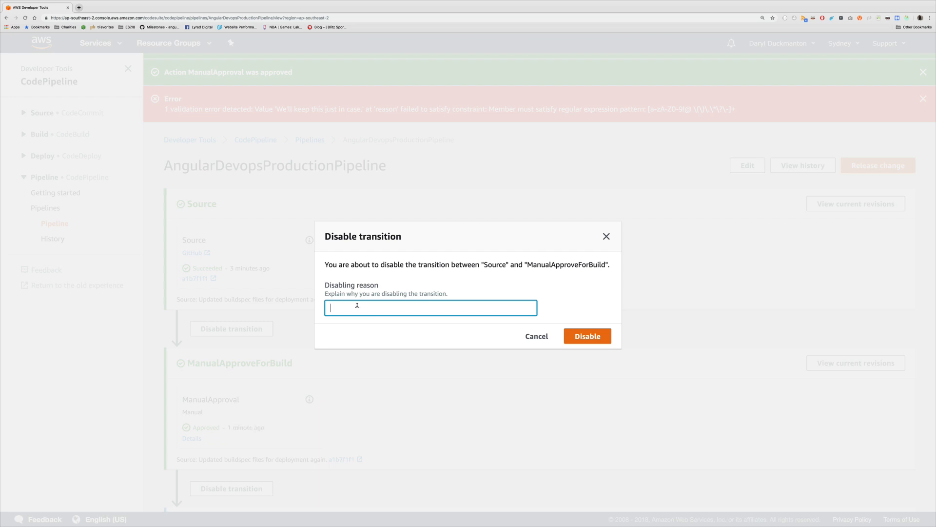
type("KeepForLater")
left_click(590, 336)
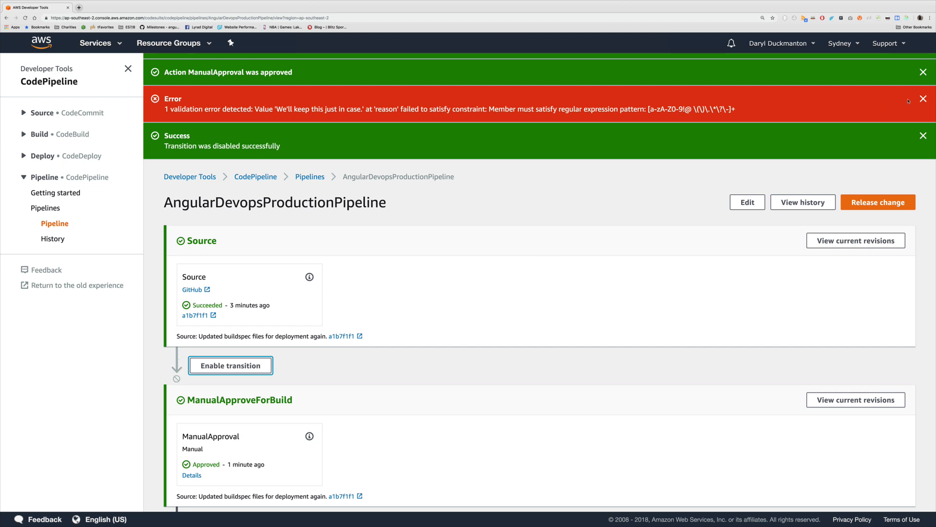
- Dismiss the error and success notifications shown above AngularDevopsProductionPipeline
left_click(924, 97)
left_click(923, 72)
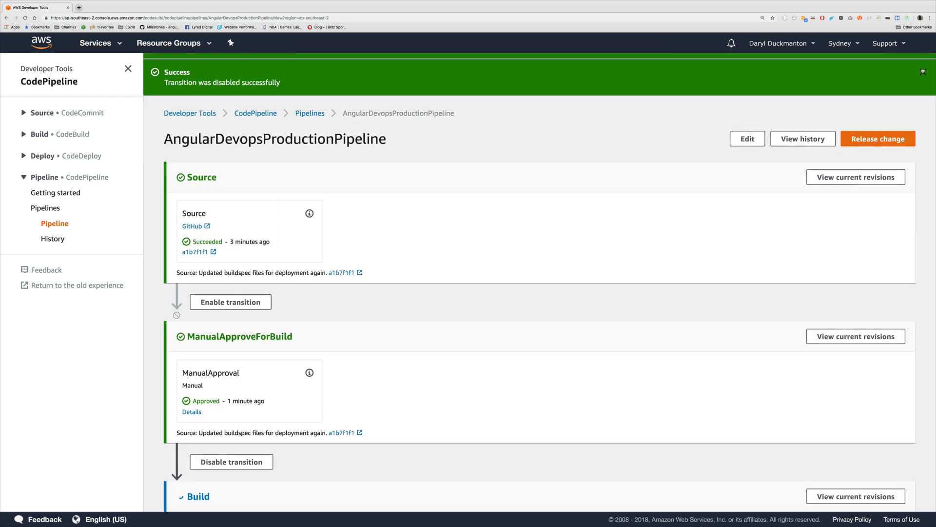
left_click(923, 72)
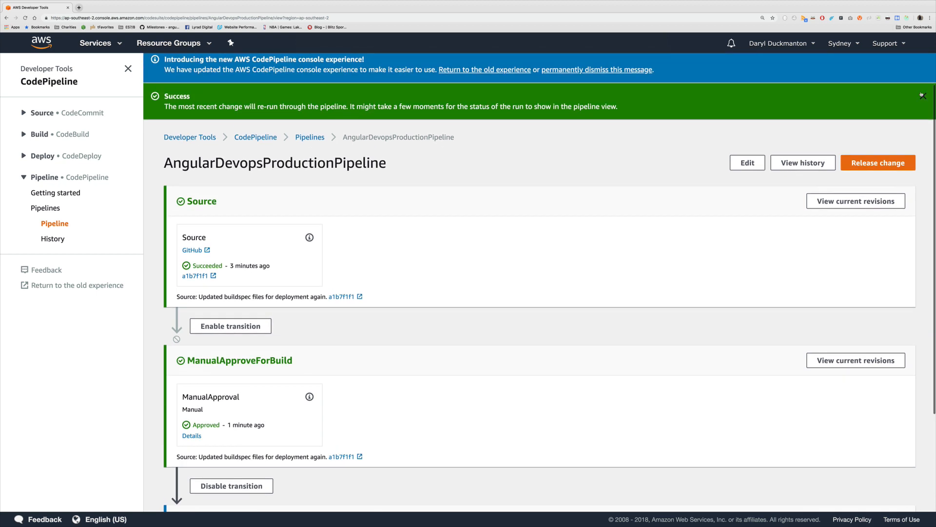
left_click(921, 94)
- Open the details of the pipeline's running Build action and stop that CodeBuild build
scroll(405, 328, "down", 3)
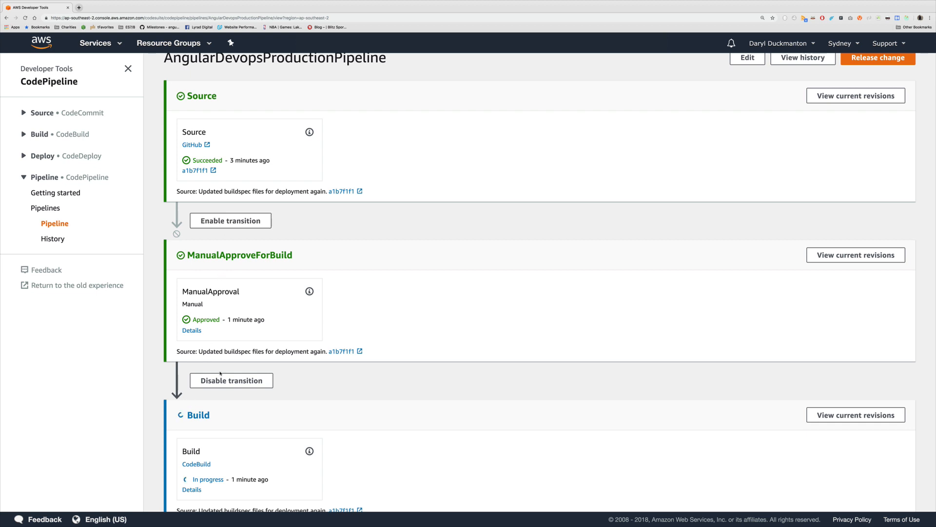
scroll(264, 338, "down", 1)
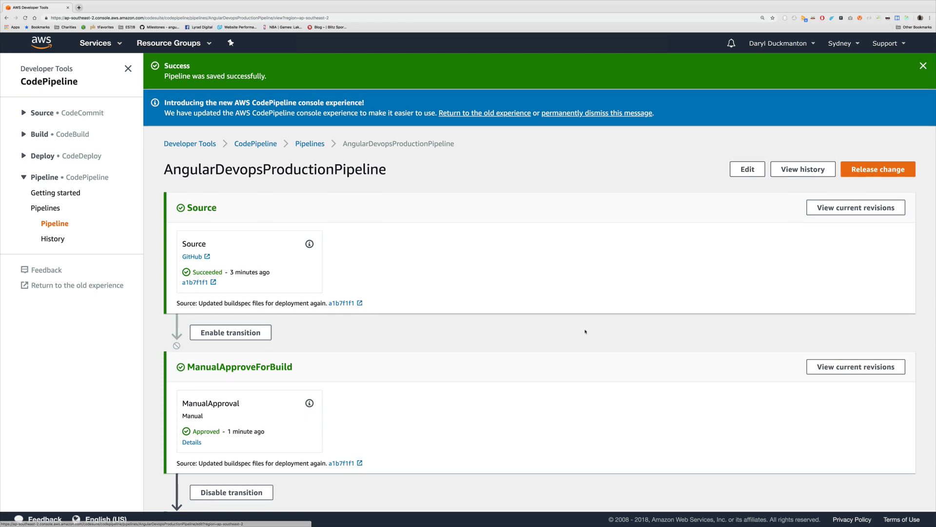
scroll(715, 407, "down", 3)
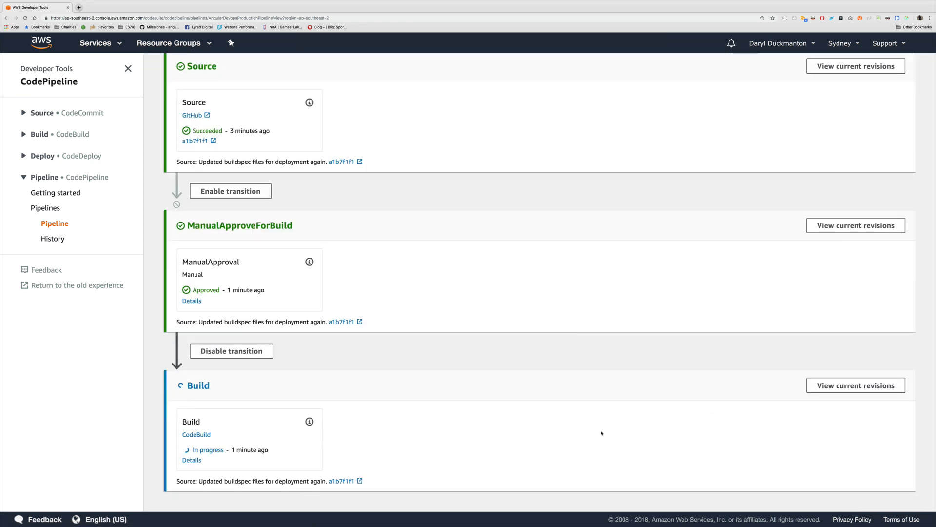
left_click(192, 460)
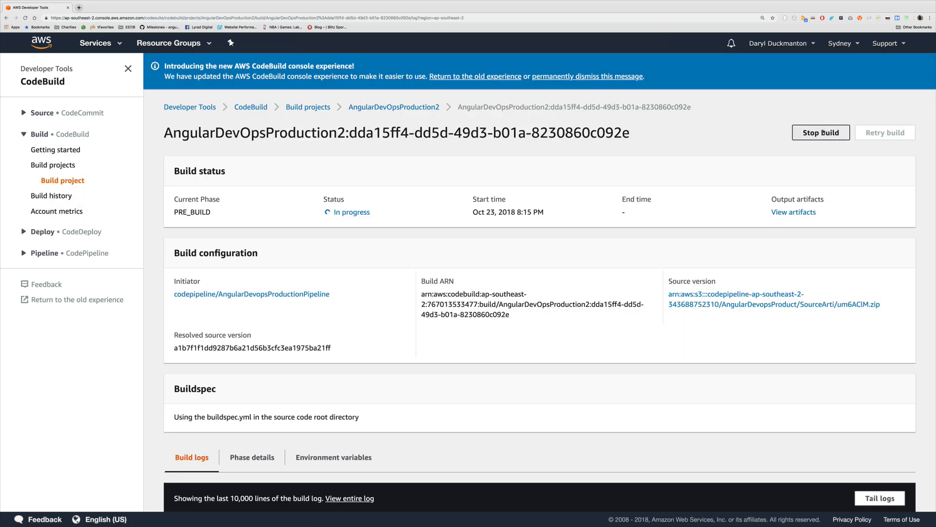
left_click(823, 132)
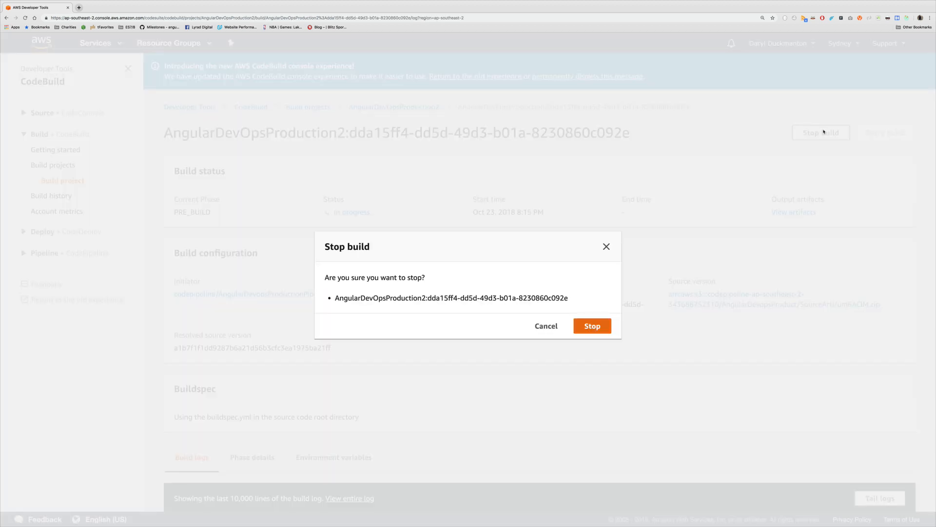
left_click(591, 326)
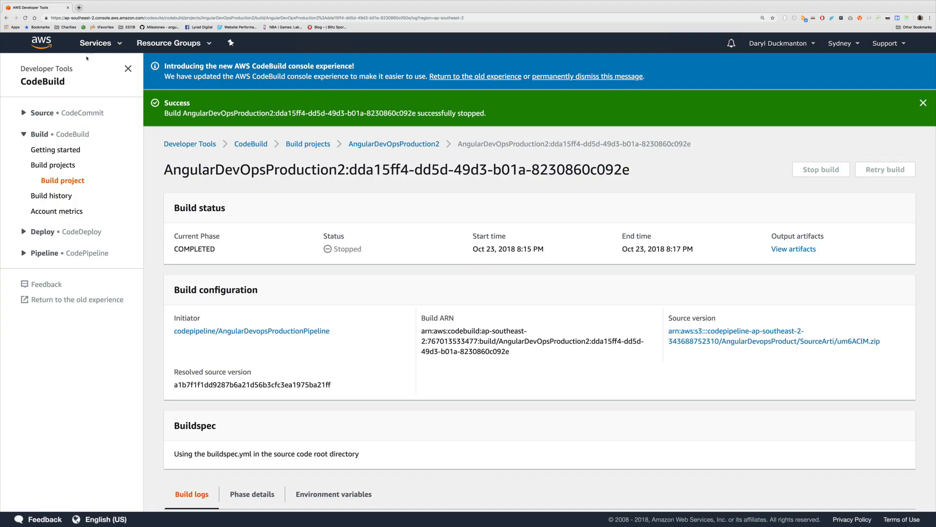
- Return to AngularDevopsProductionPipeline and release the most recent change through it again
left_click(6, 18)
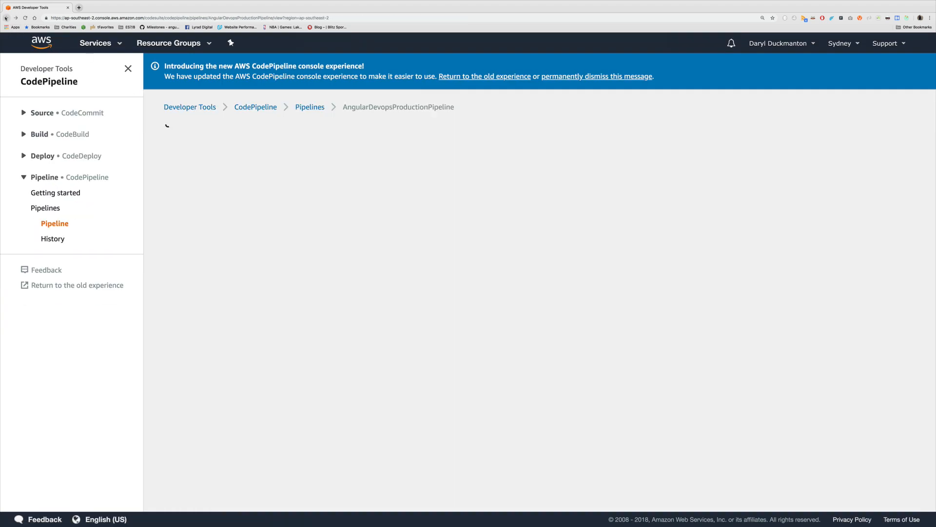
scroll(465, 275, "down", 3)
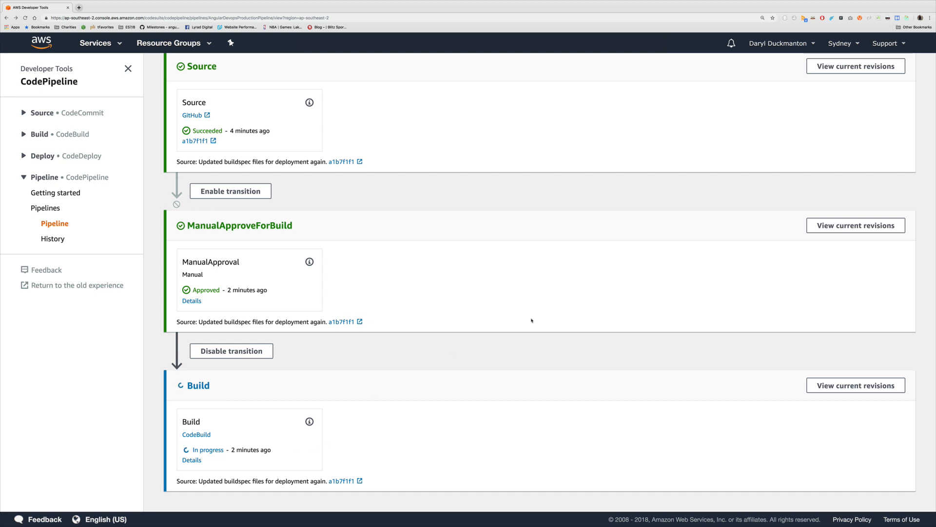
scroll(788, 146, "up", 3)
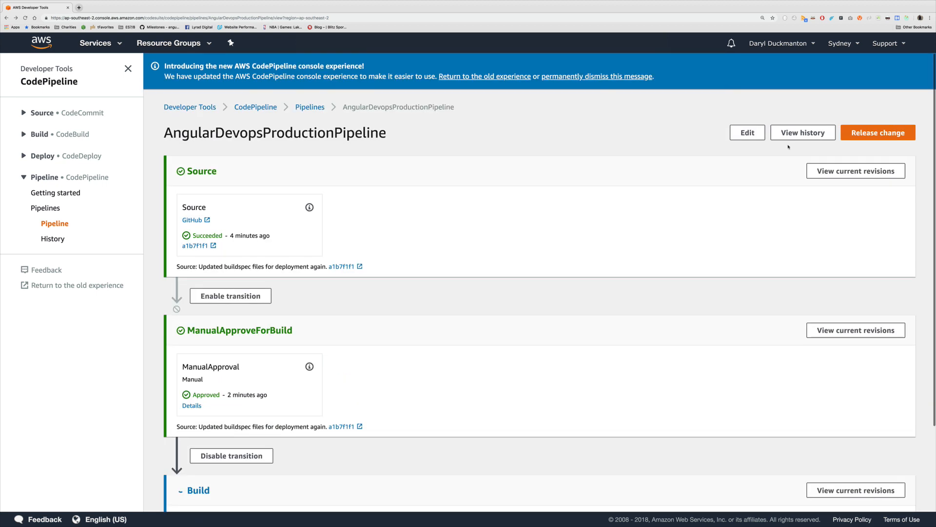
left_click(859, 134)
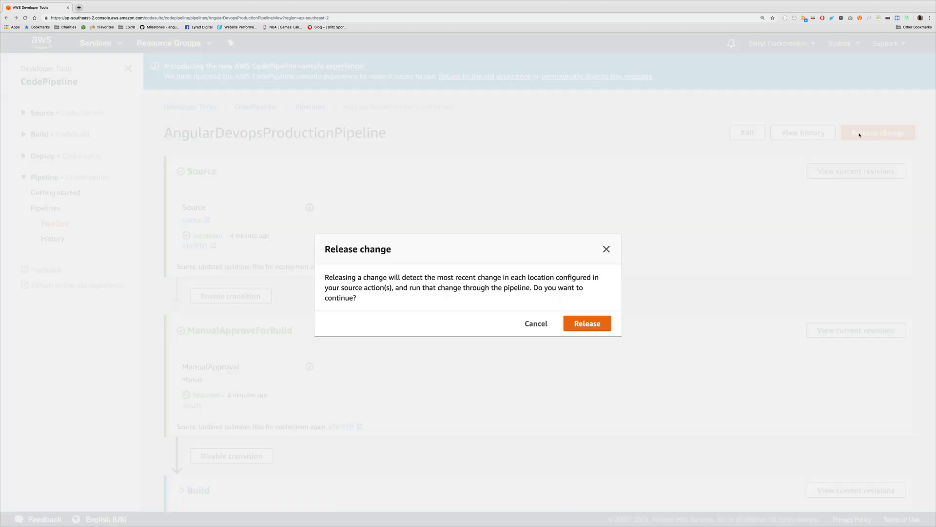
left_click(587, 319)
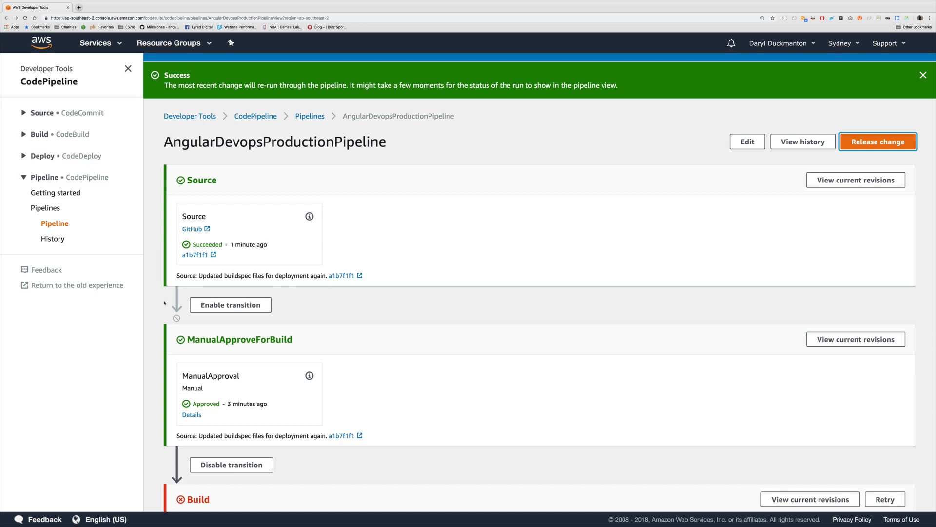
- Re-enable the transition between the Source and ManualApproveForBuild stages
scroll(181, 305, "down", 3)
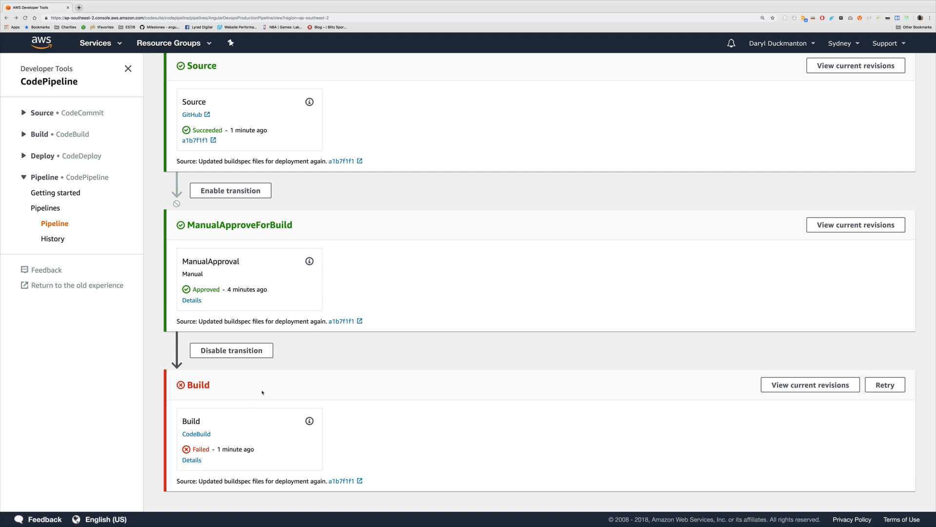
scroll(262, 390, "up", 2)
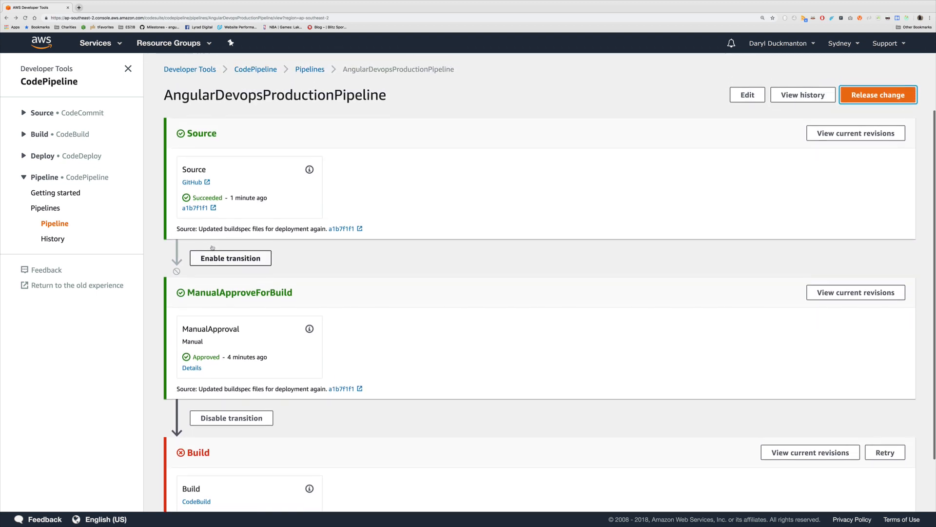
left_click(214, 277)
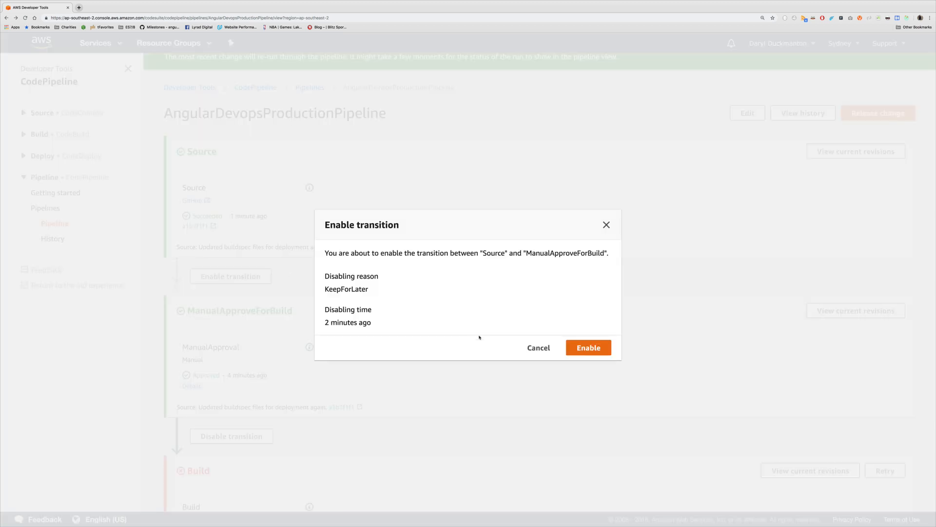
left_click(577, 347)
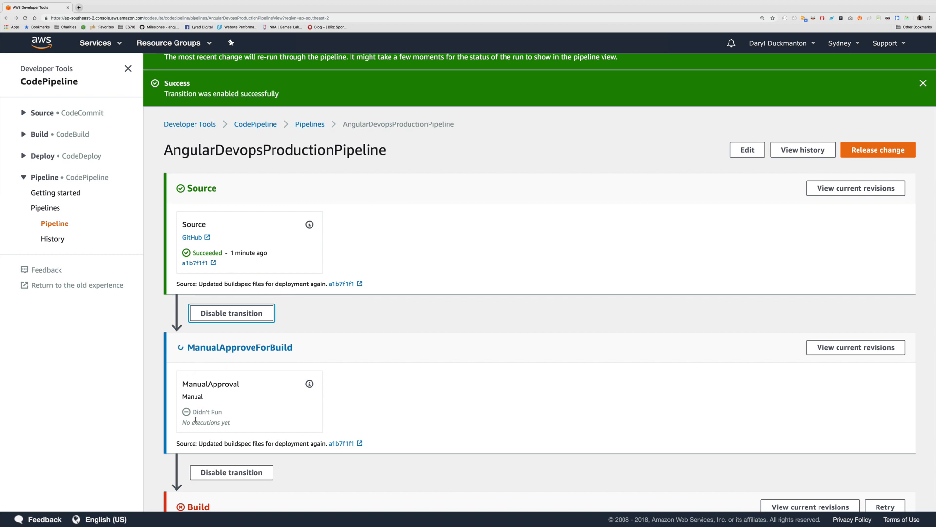
- Approve the waiting ManualApproval action with the comment "Good"
scroll(246, 389, "down", 2)
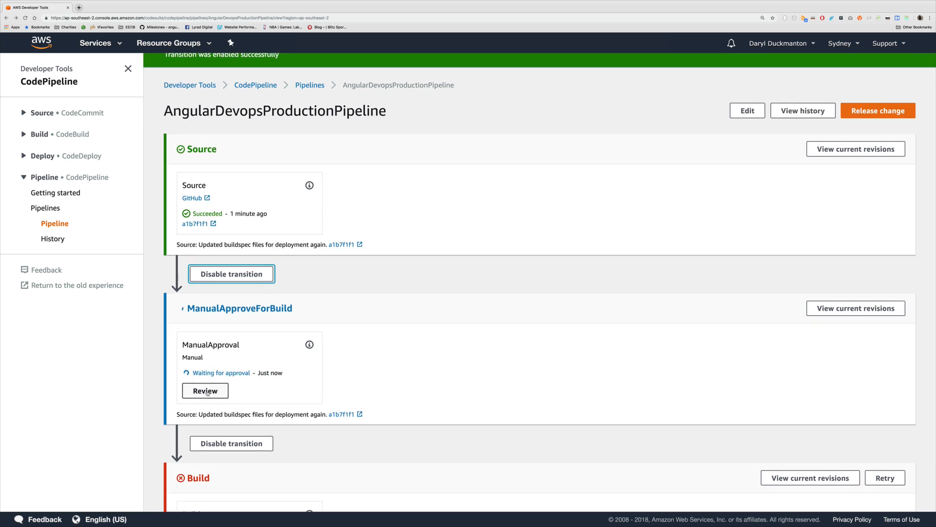
left_click(208, 392)
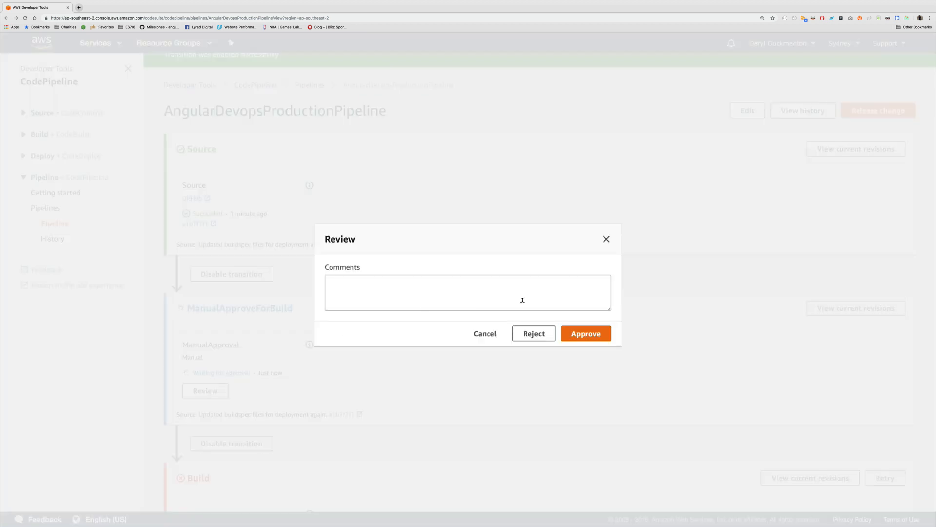
left_click(581, 339)
left_click(456, 291)
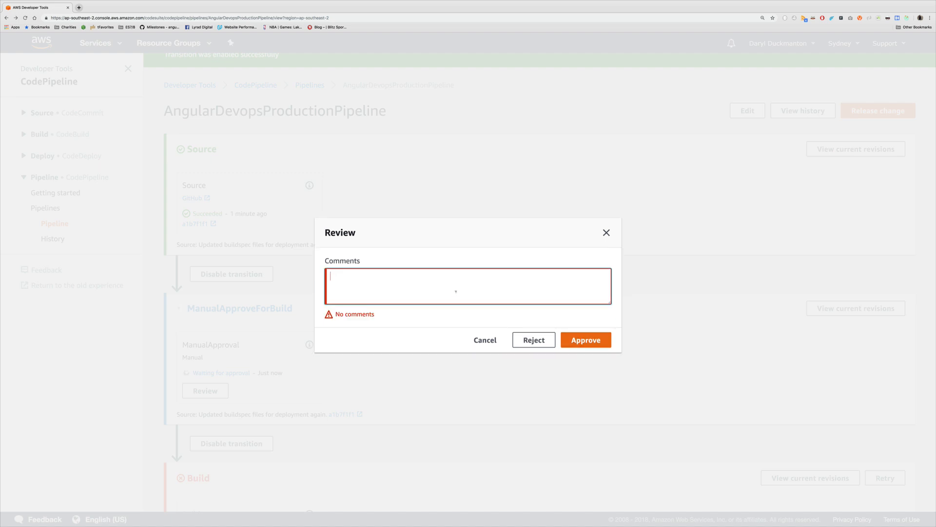
type("Good")
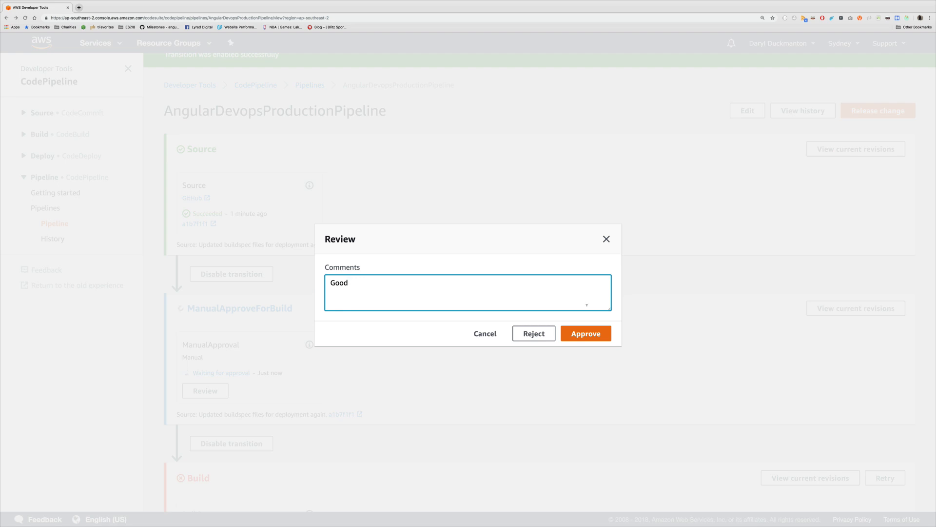
left_click(599, 329)
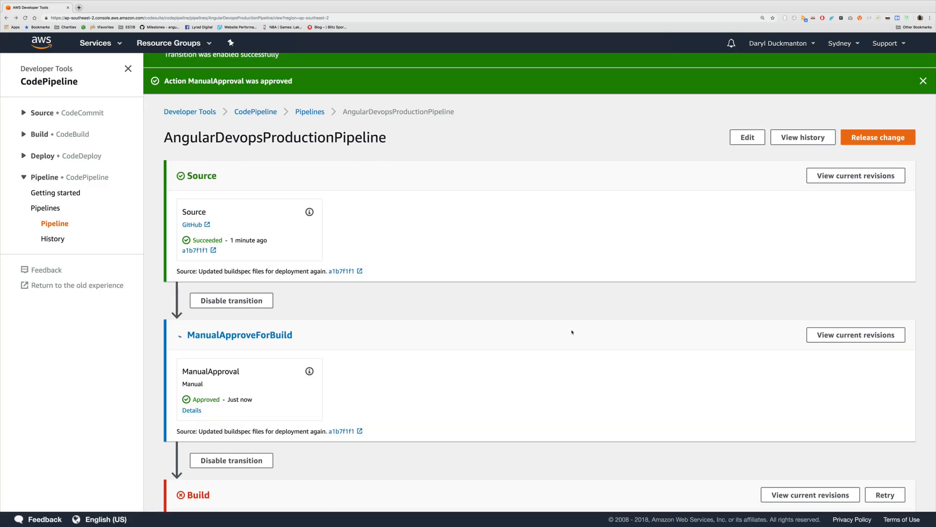
- View the Source stage's current revisions and check the run status of the ManualApproveForBuild and Build stages
scroll(408, 388, "down", 3)
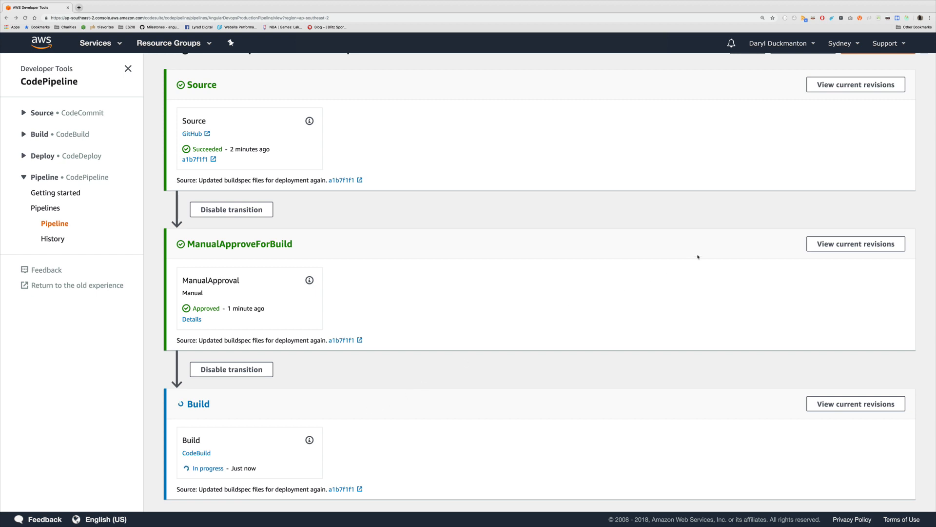
scroll(698, 257, "up", 2)
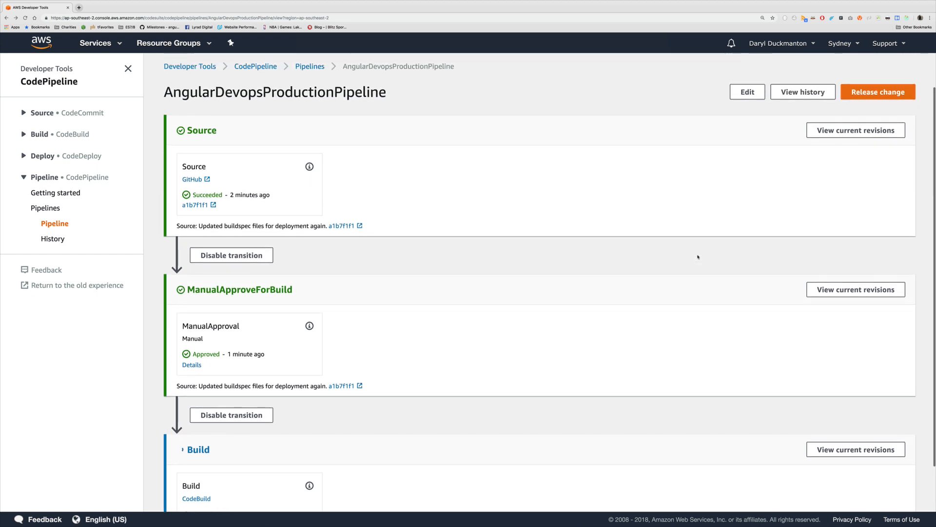
left_click(838, 135)
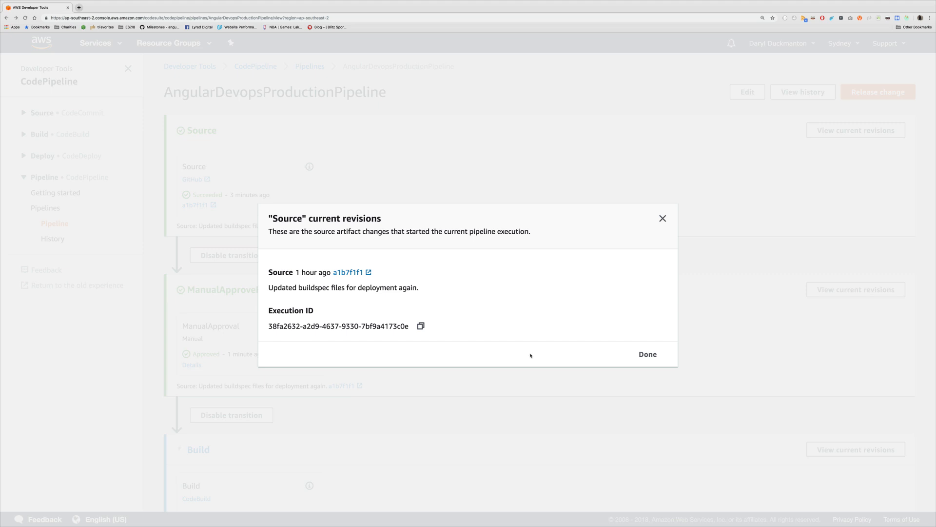
left_click(652, 355)
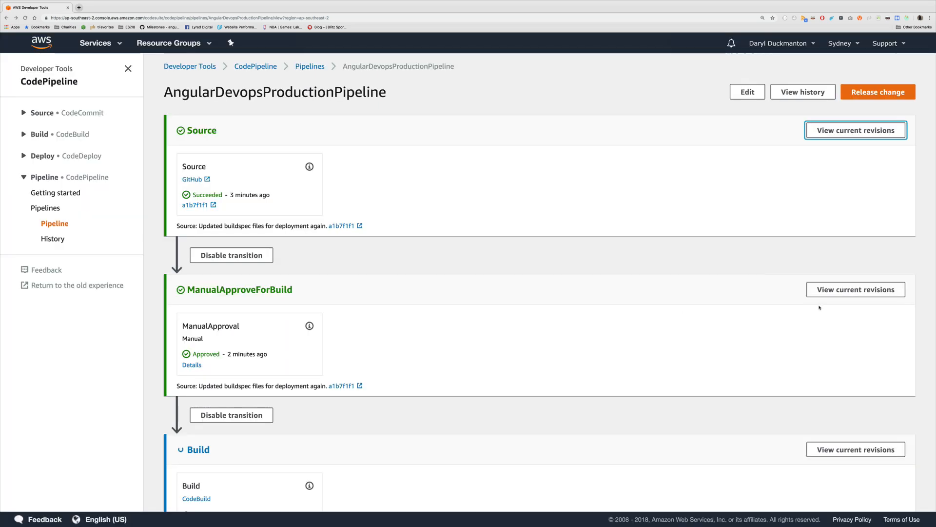
scroll(818, 307, "down", 2)
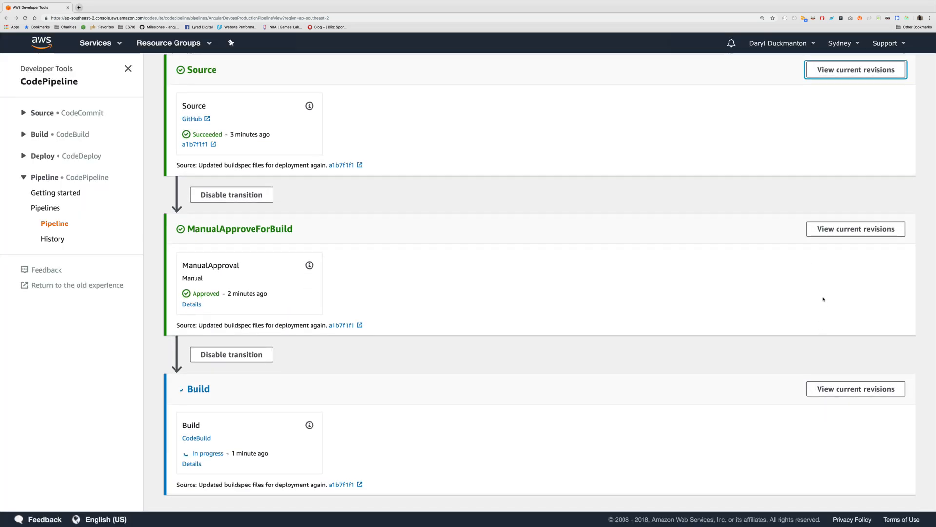
scroll(747, 395, "down", 1)
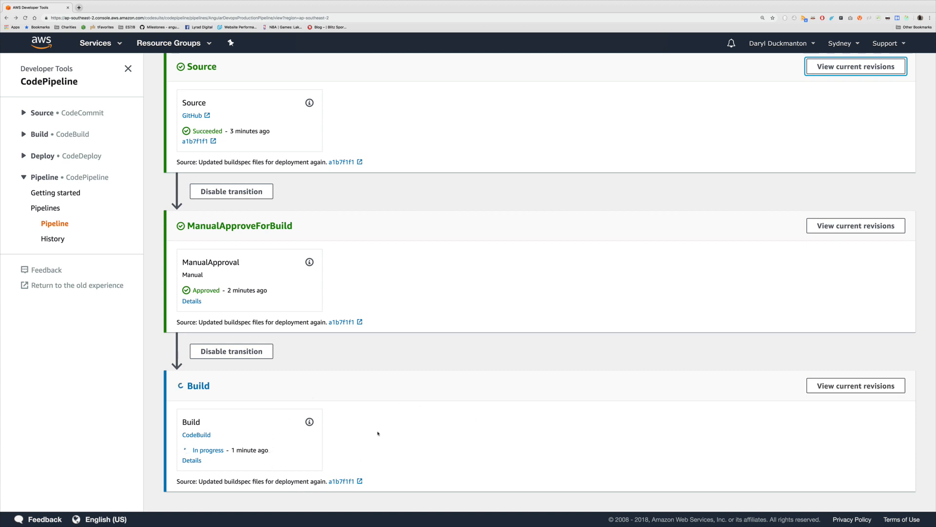
scroll(339, 401, "up", 2)
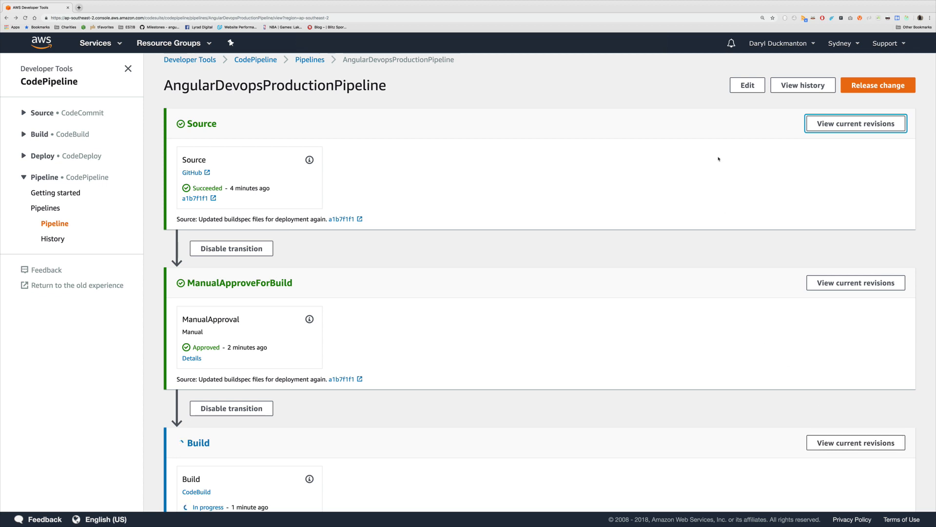
scroll(685, 190, "down", 1)
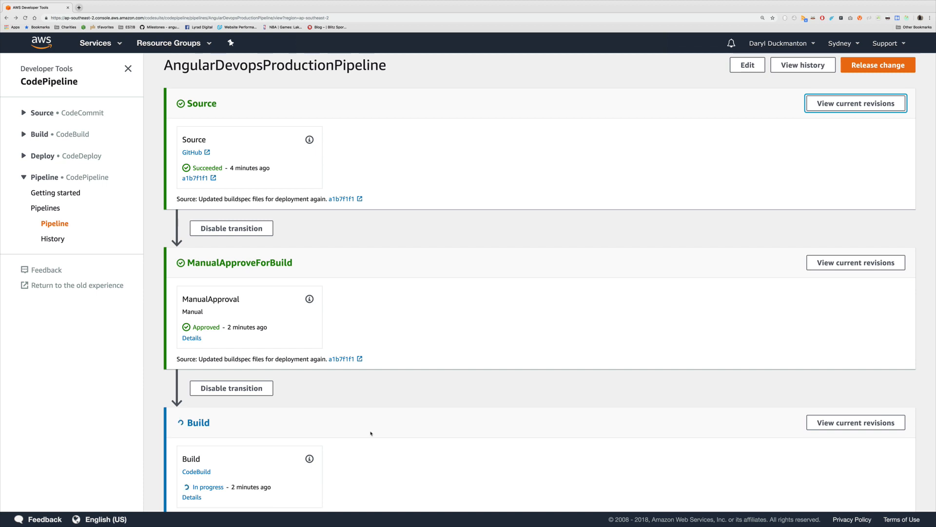
scroll(755, 138, "up", 3)
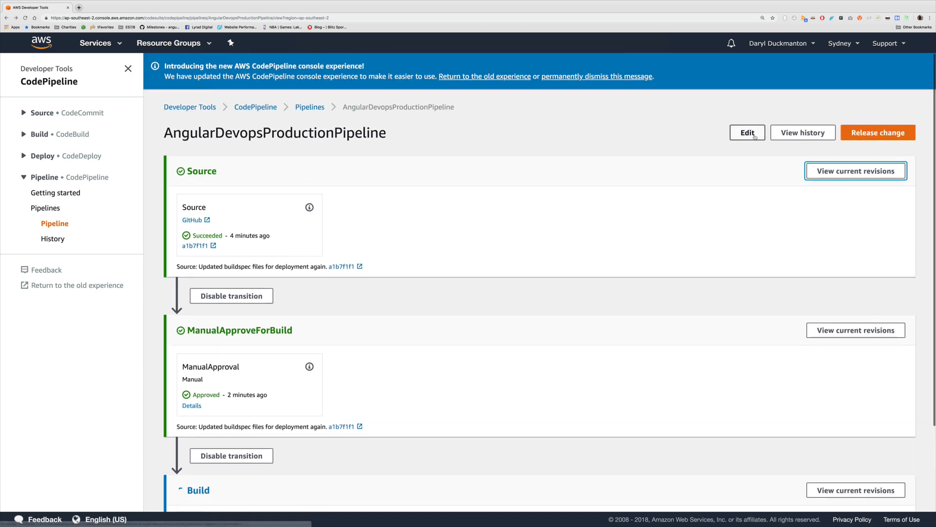
scroll(448, 242, "down", 5)
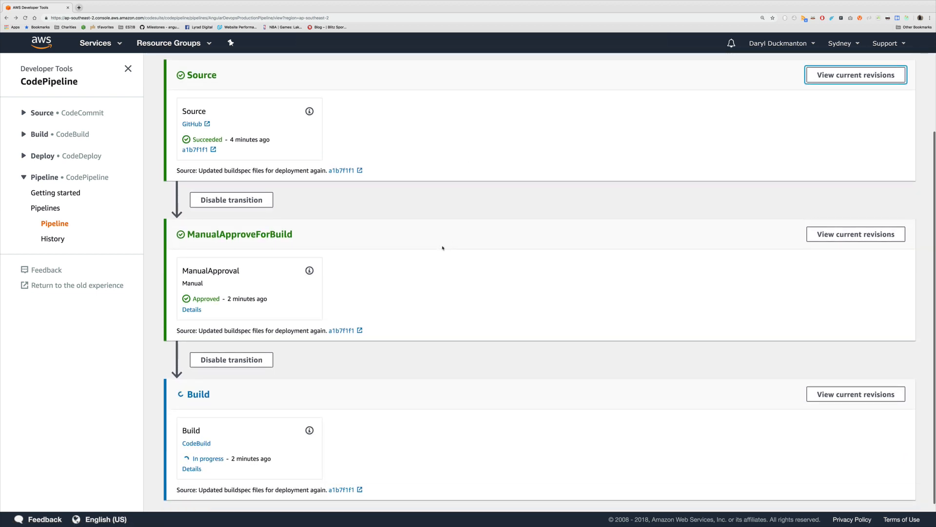
scroll(336, 250, "up", 1)
scroll(336, 250, "up", 3)
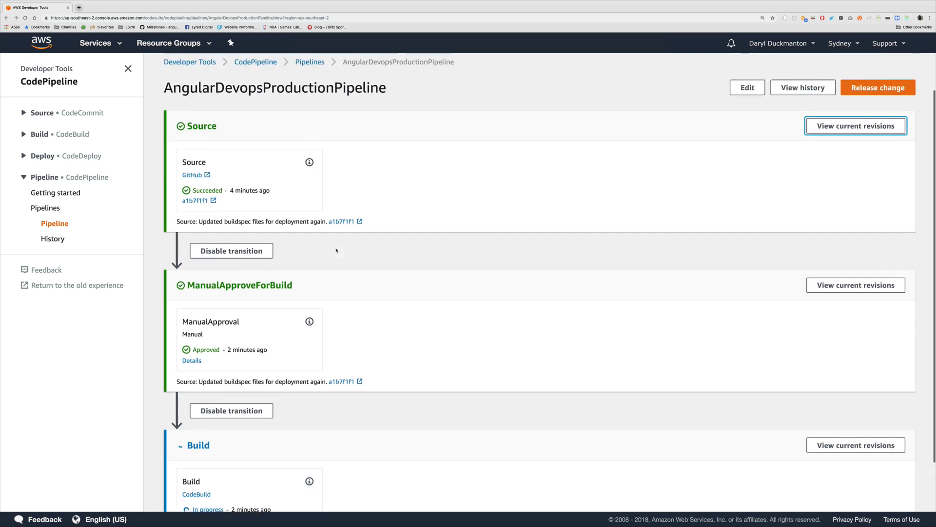
- Open the S3 console in a separate browser tab and switch to it
left_click(103, 45)
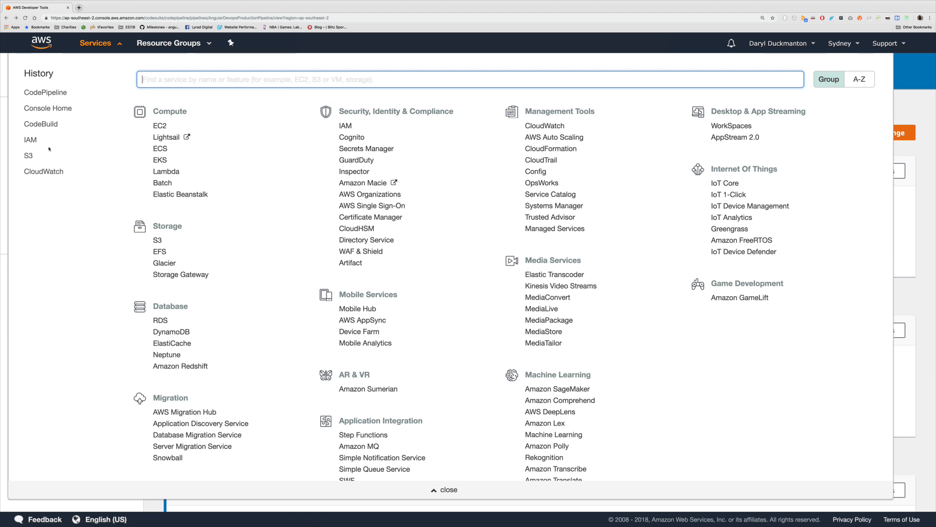
left_click(28, 156, "super")
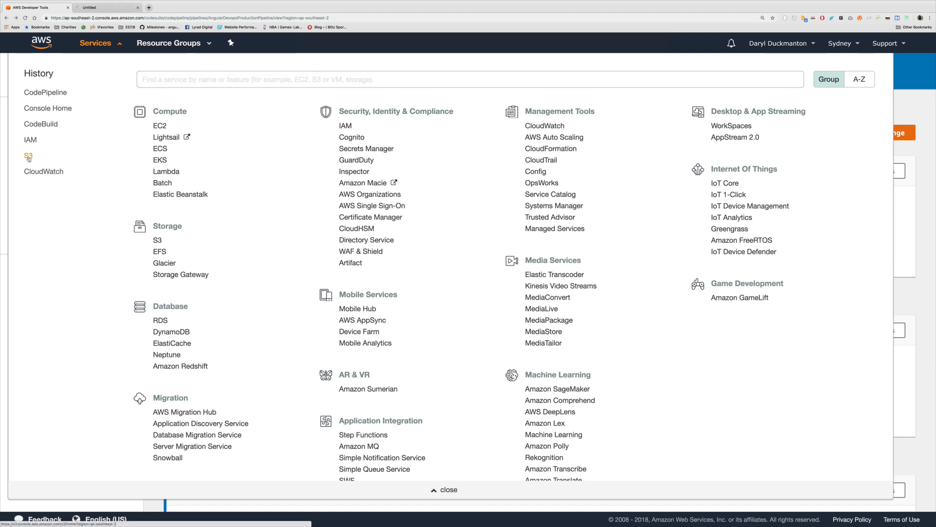
left_click(113, 8)
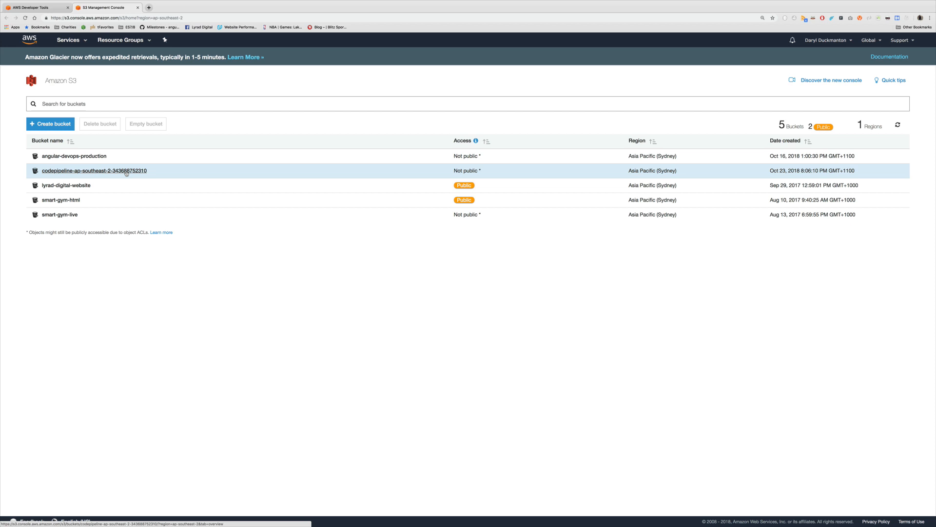
- In the codepipeline-ap-southeast-2 bucket, view the details of the first zip file in the AngularDevopsProduct/SourceArti folder
left_click(126, 171)
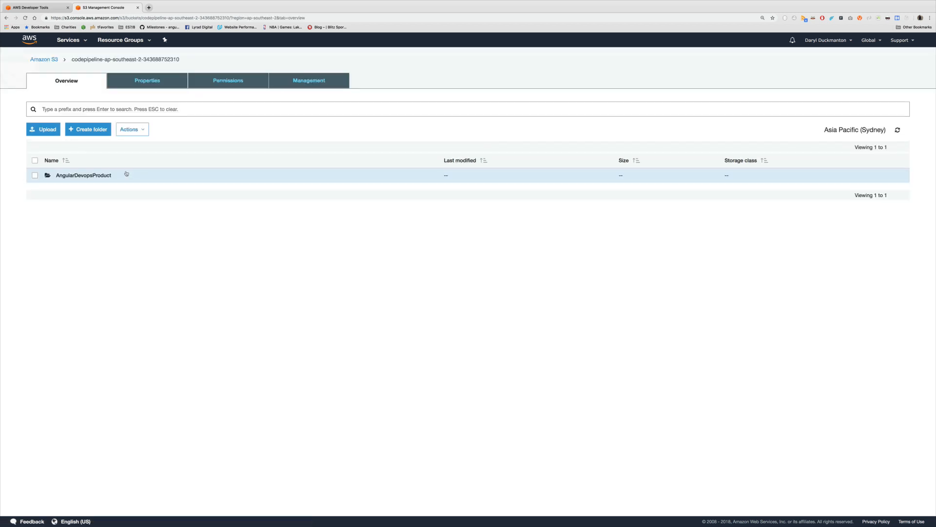
left_click(78, 176)
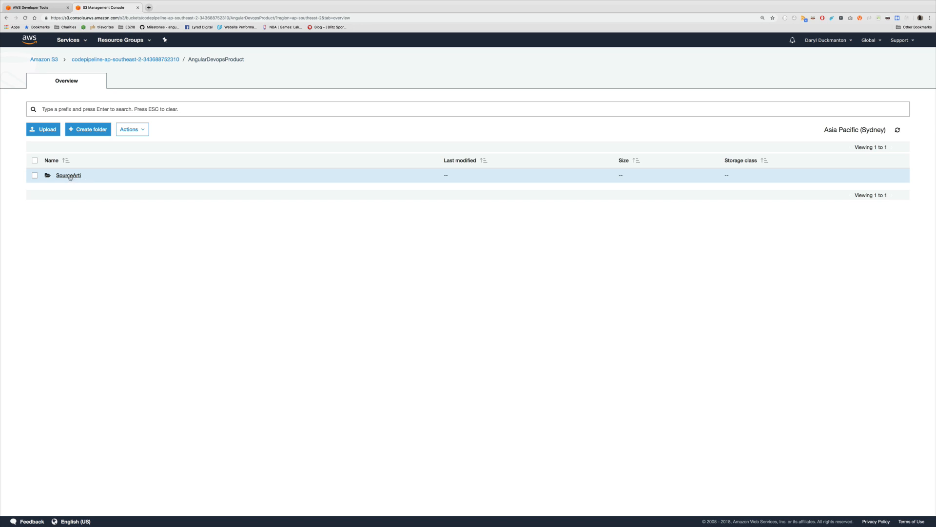
left_click(69, 176)
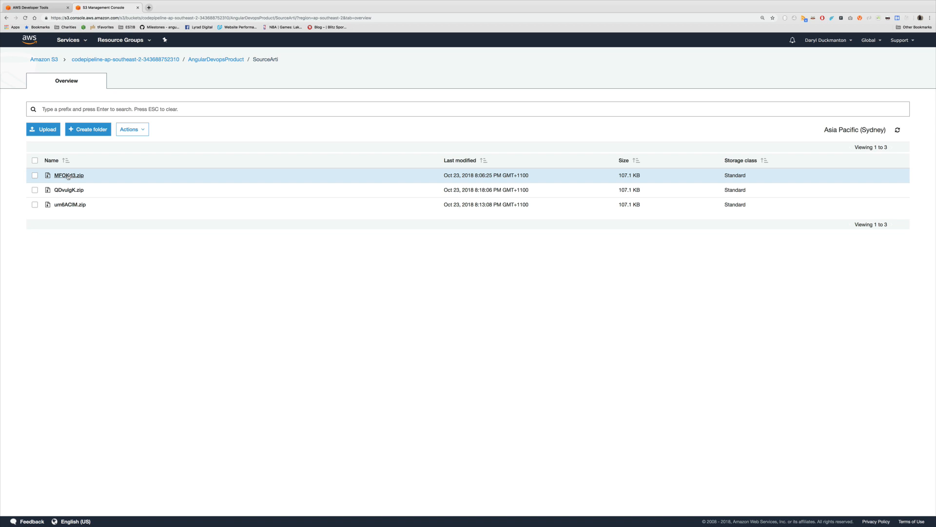
left_click(68, 175)
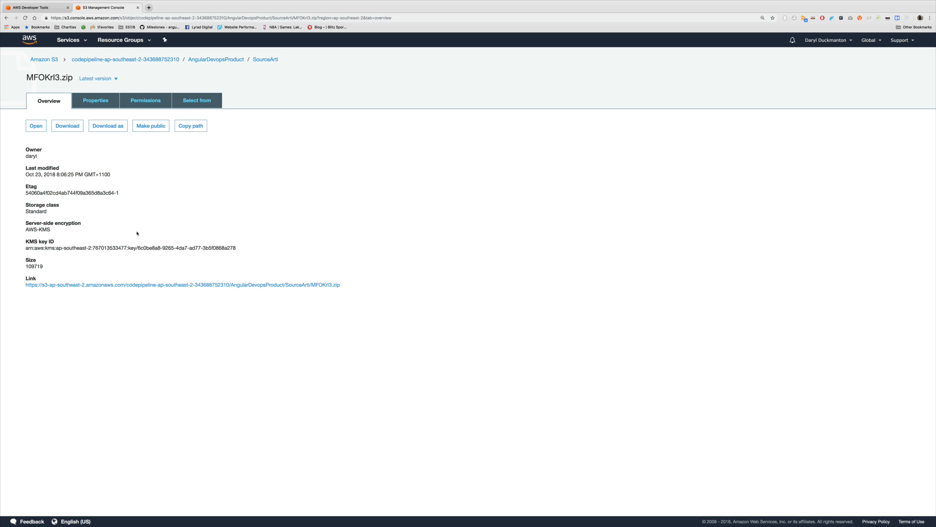
- Return to the S3 bucket list and reopen the AngularDevopsProduct folder in the codepipeline-ap-southeast-2 bucket to check its contents
left_click(142, 60)
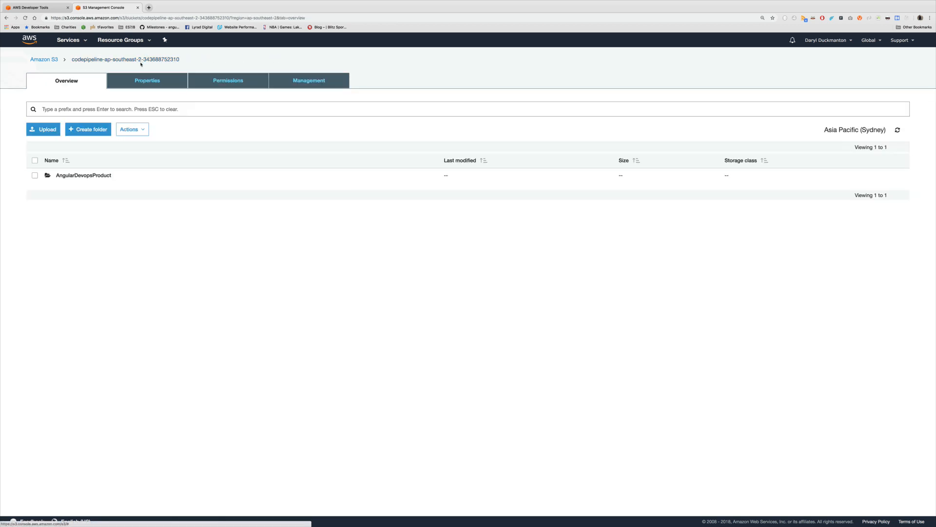
left_click(52, 60)
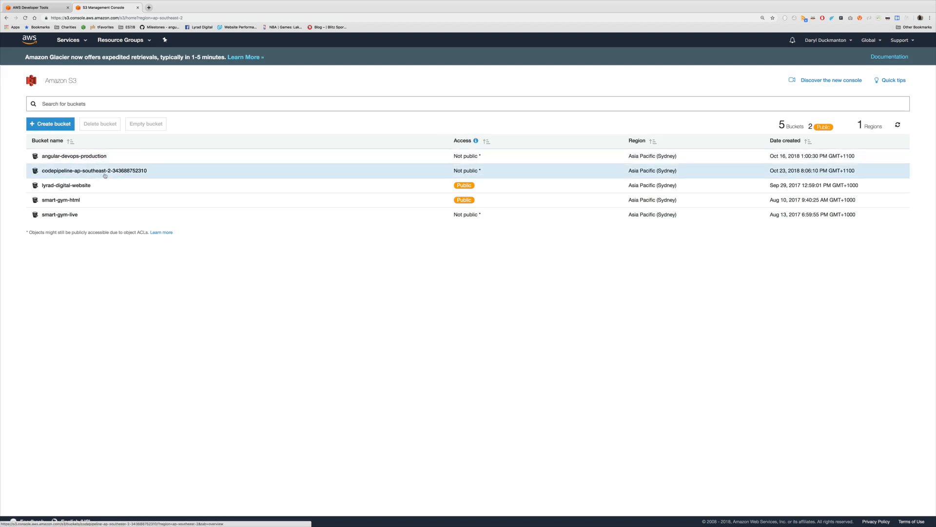
left_click(131, 171)
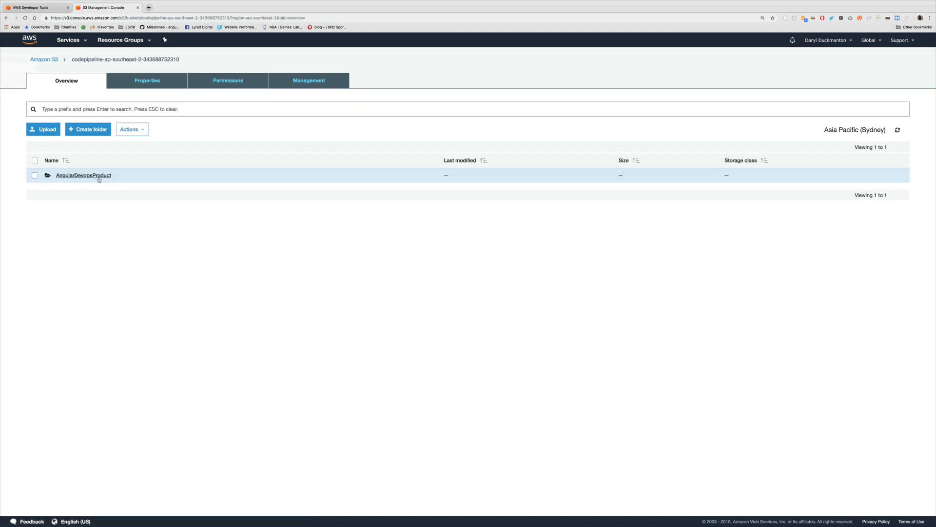
left_click(98, 178)
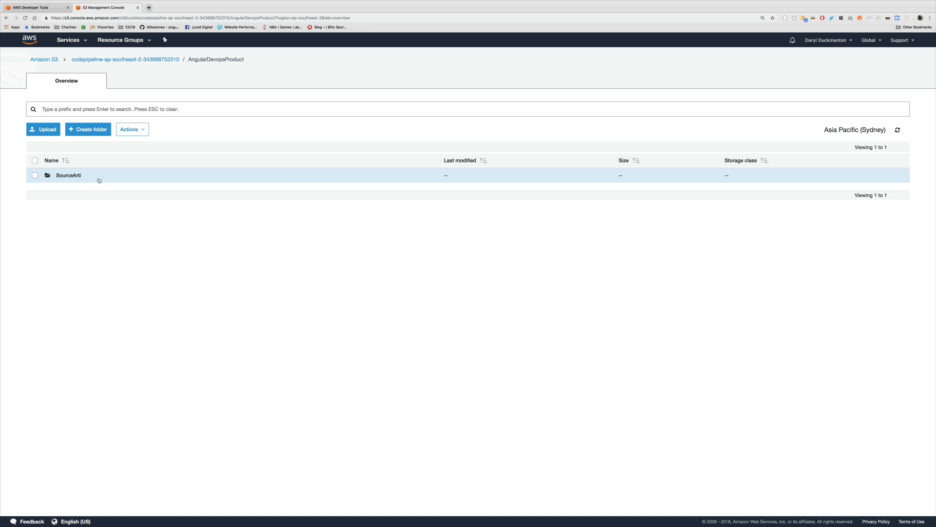
- Go back to AngularDevopsProductionPipeline in CodePipeline and delete its ManualApproveForBuild stage in edit mode
left_click(48, 10)
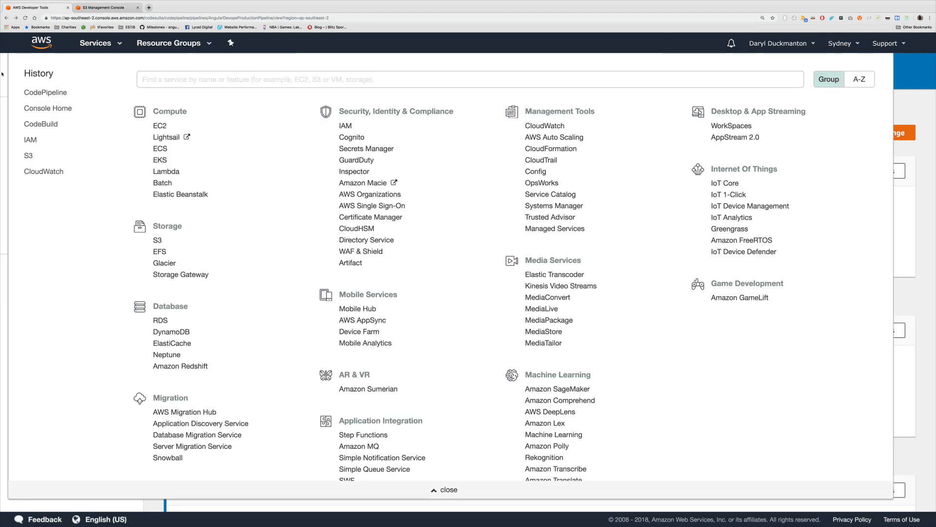
left_click(2, 74)
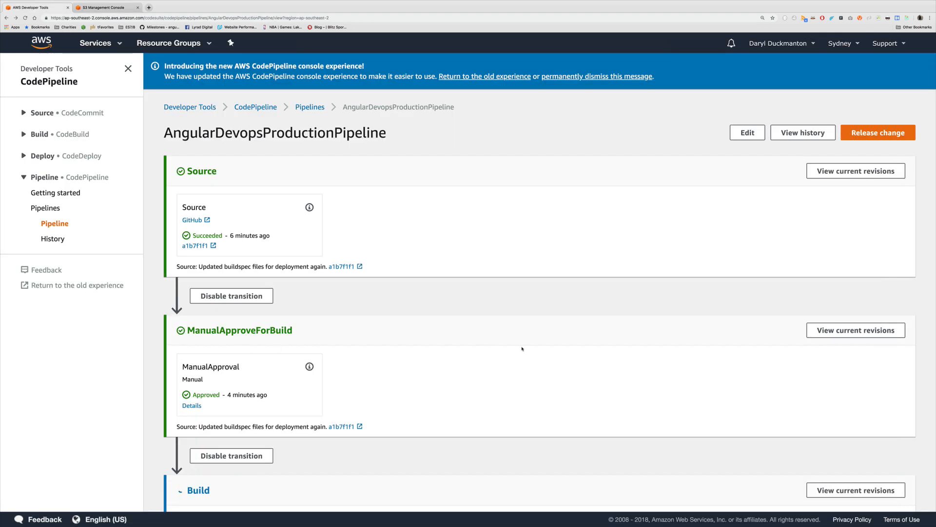
left_click(749, 132)
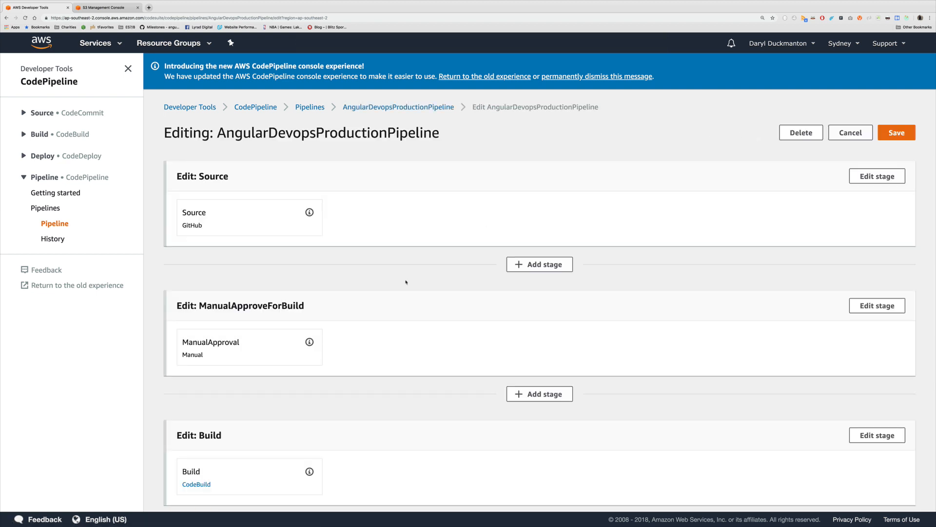
left_click(867, 306)
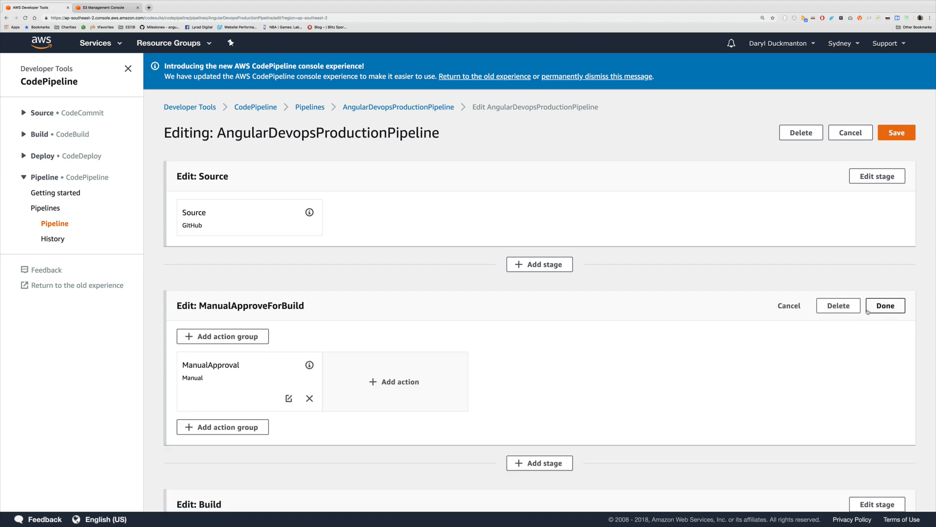
left_click(833, 308)
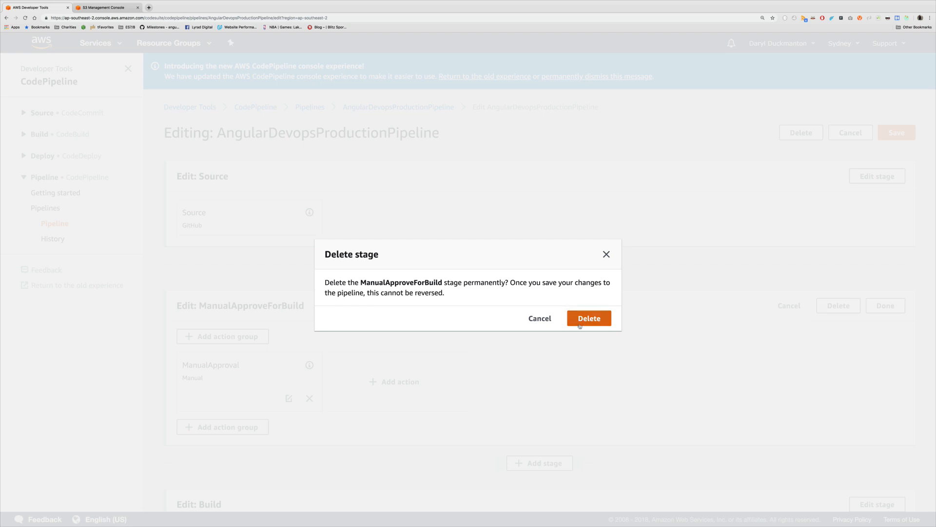
left_click(581, 324)
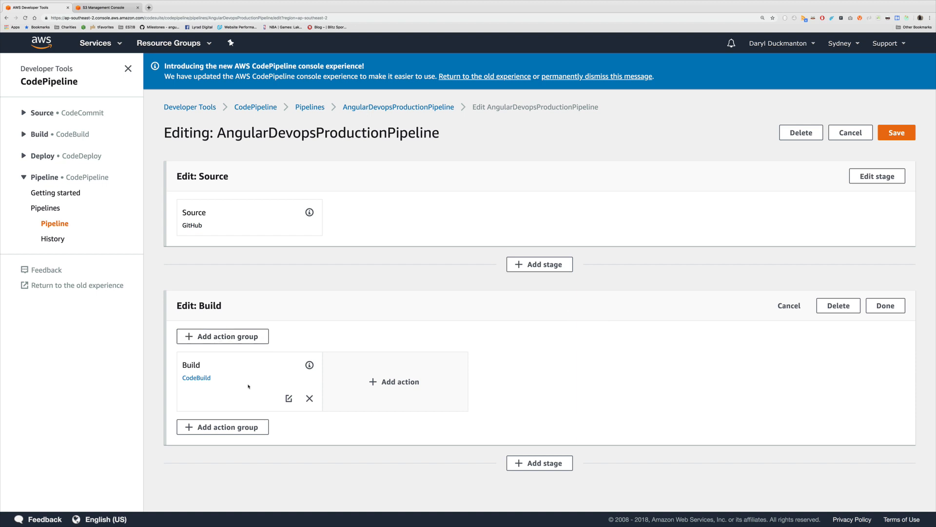
- Remove the BuildArtifact output artifact from the Build action and save the pipeline changes
left_click(289, 398)
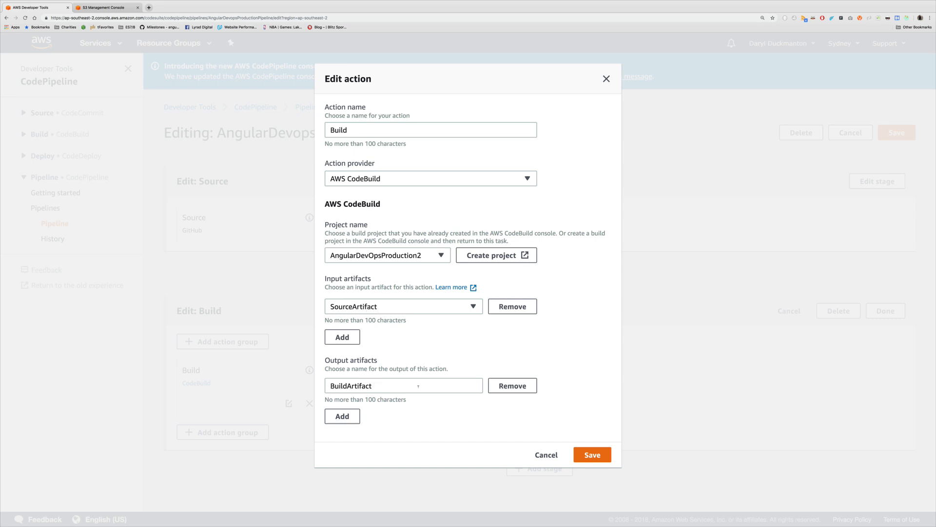
left_click(516, 387)
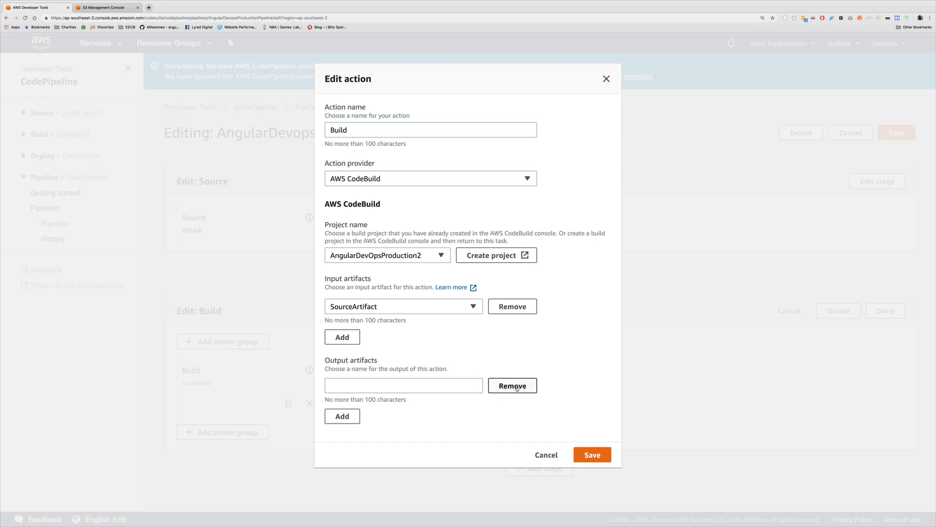
left_click(590, 456)
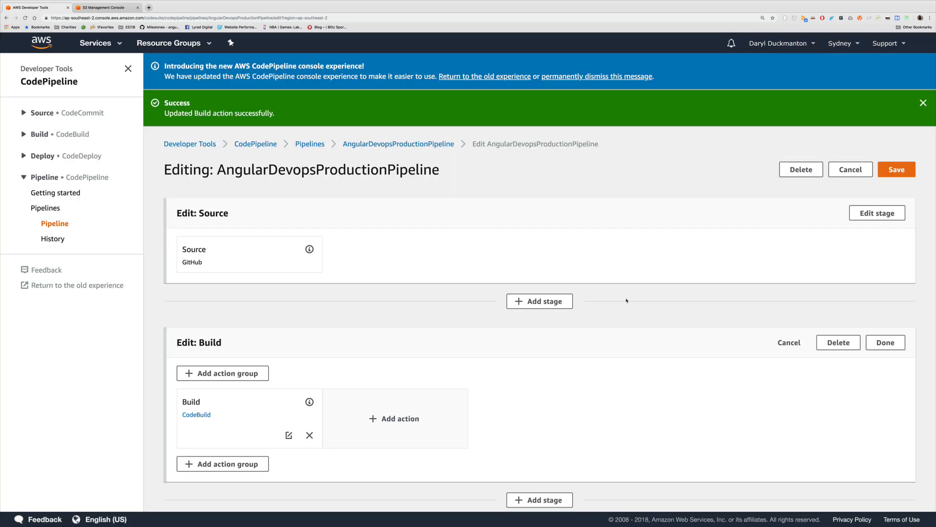
scroll(626, 300, "down", 1)
left_click(884, 151)
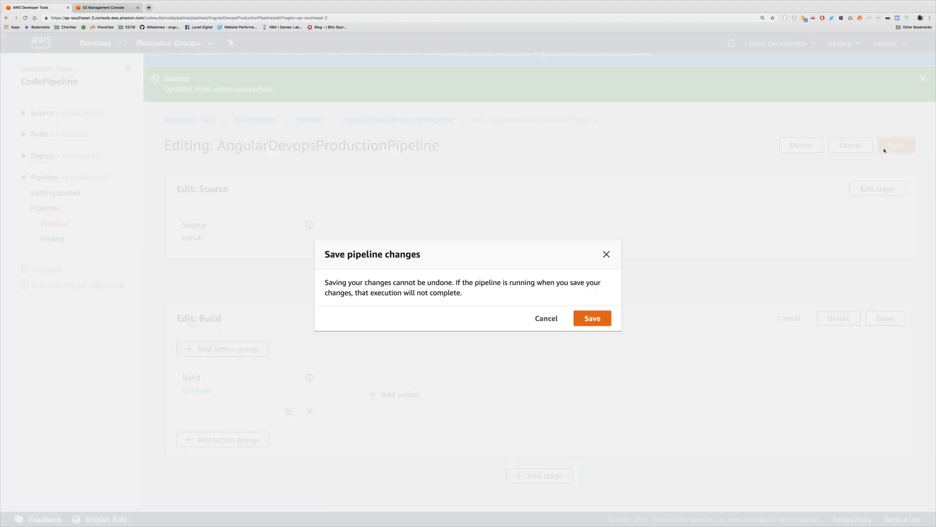
left_click(587, 318)
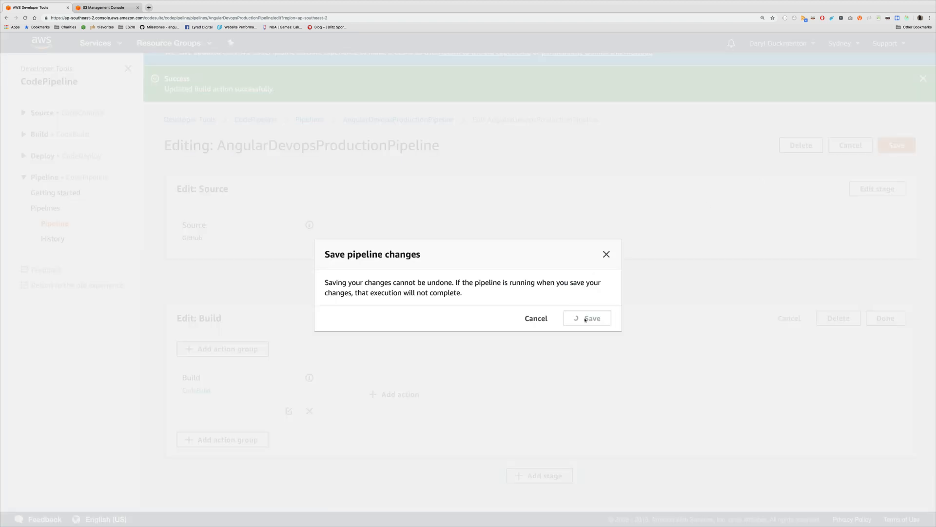